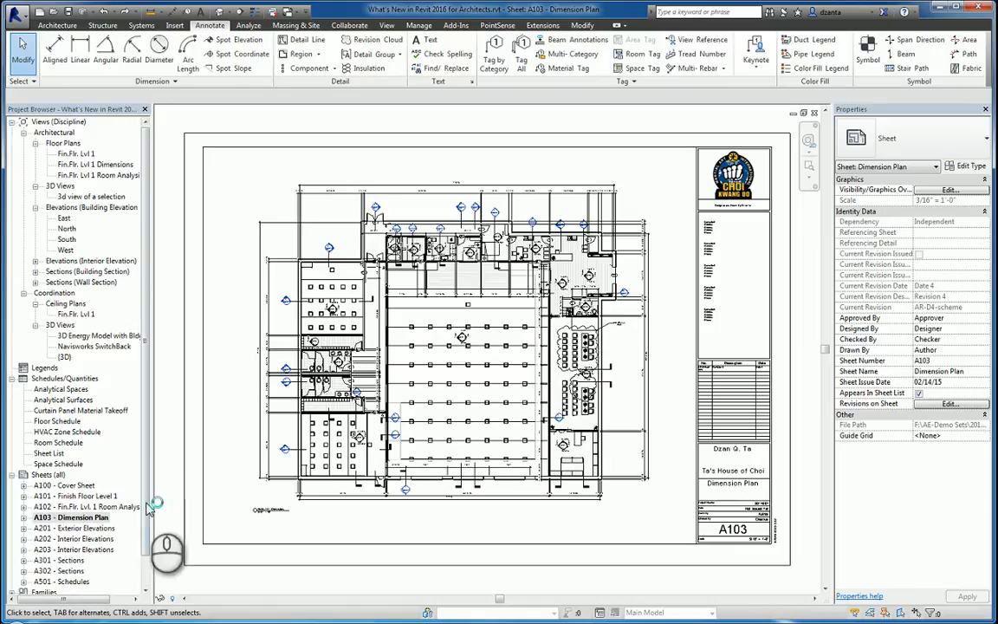
# Step: Activate the floor plan viewport on sheet A103 around the double door marked 17
pyautogui.click(431, 403)
pyautogui.click(418, 121)
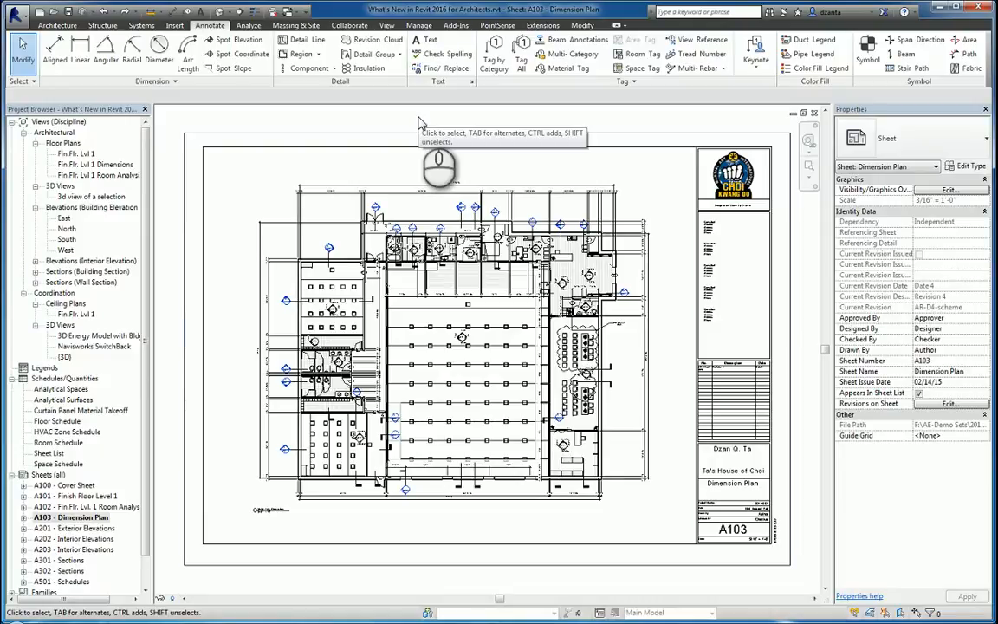
pyautogui.scroll(2, 308, 174)
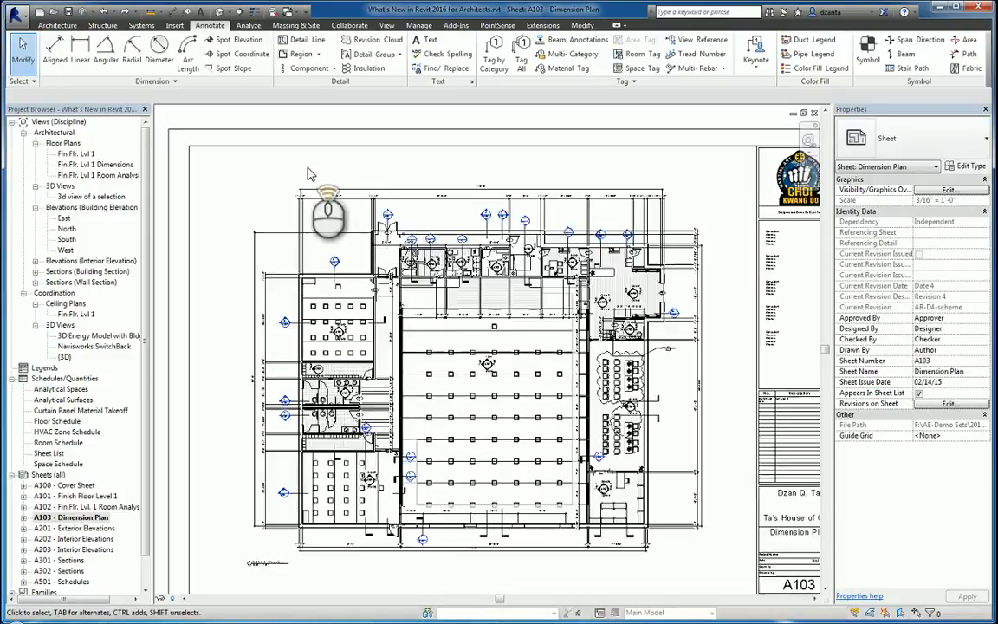
pyautogui.scroll(4, 408, 195)
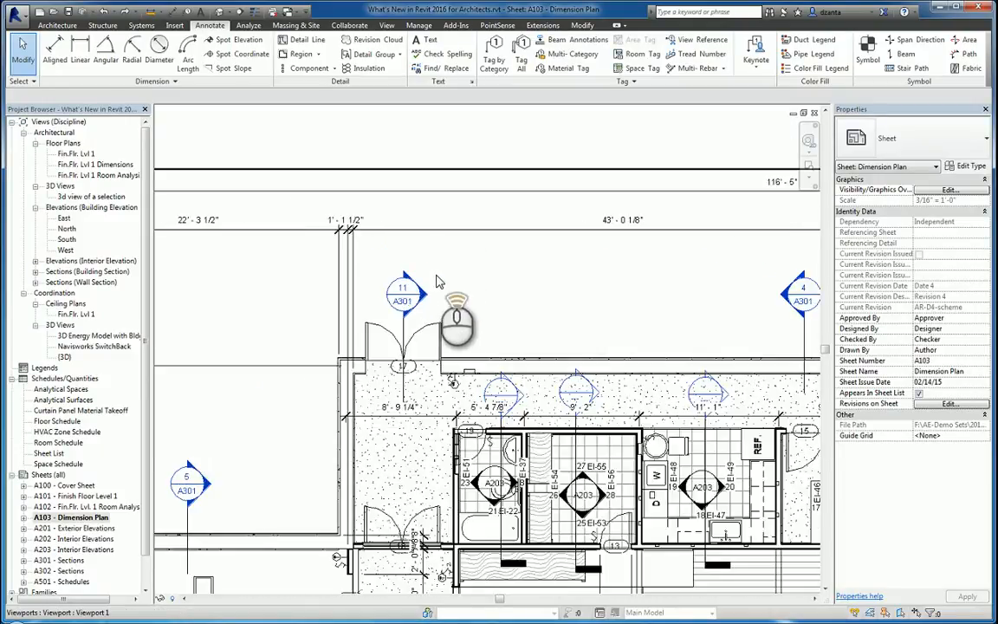
pyautogui.scroll(1, 439, 283)
pyautogui.doubleClick(504, 292)
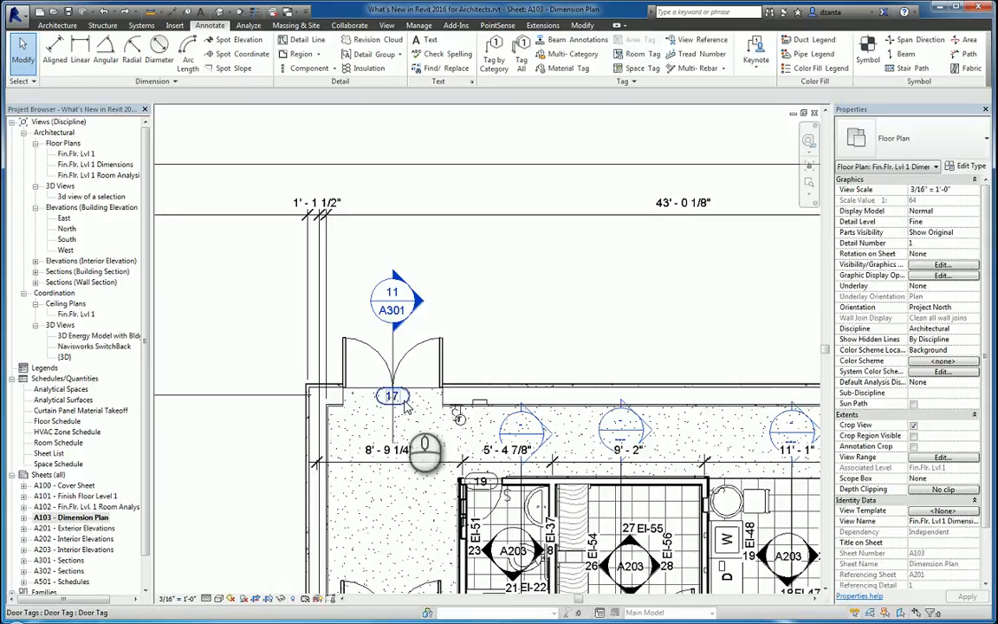
# Step: Select door tag 17 and use Select Host to select the double door it belongs to
pyautogui.click(404, 406)
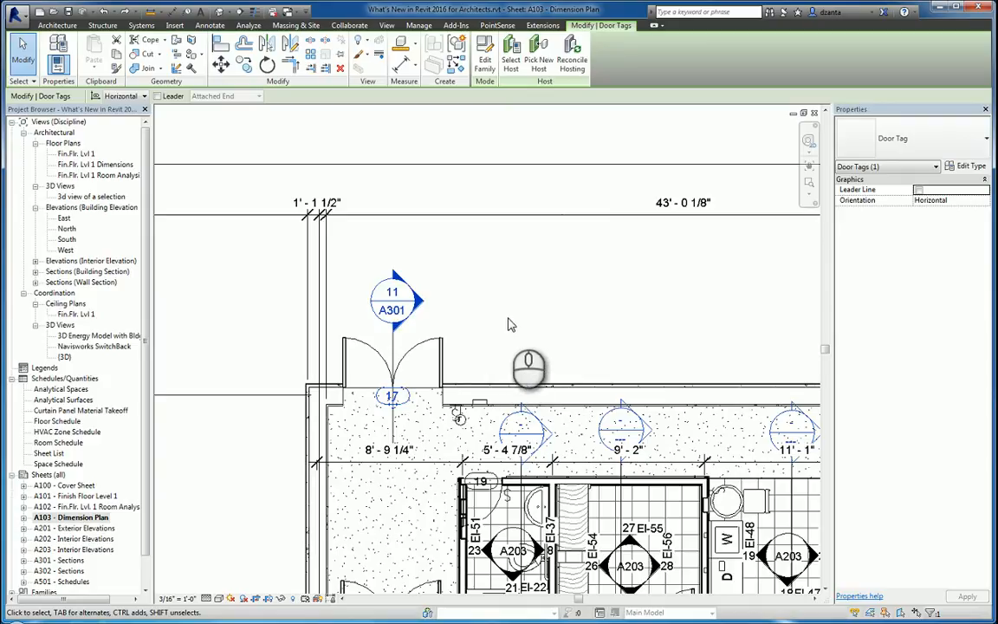
pyautogui.click(515, 70)
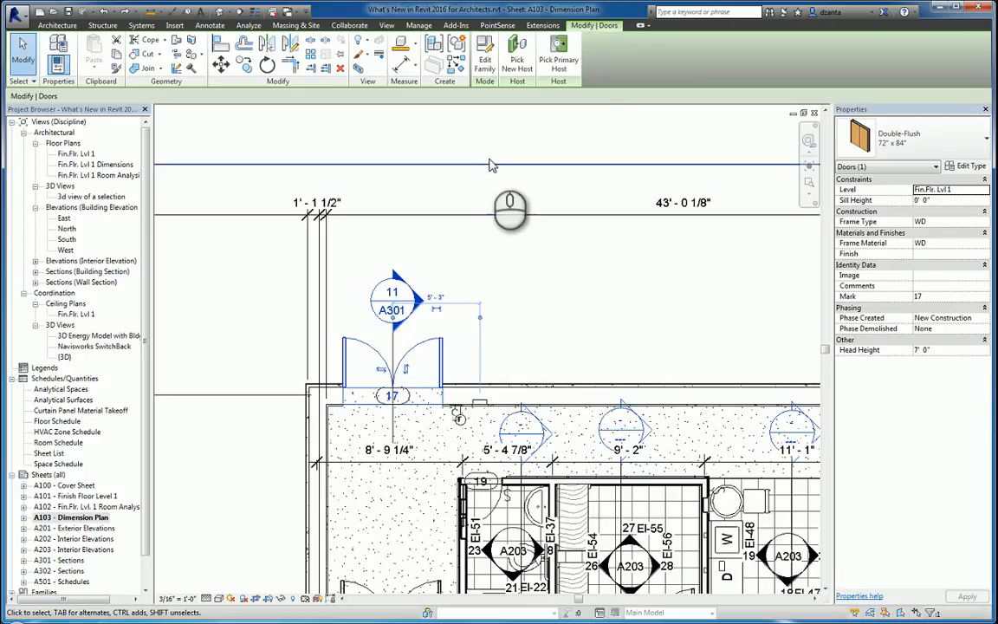
pyautogui.click(516, 62)
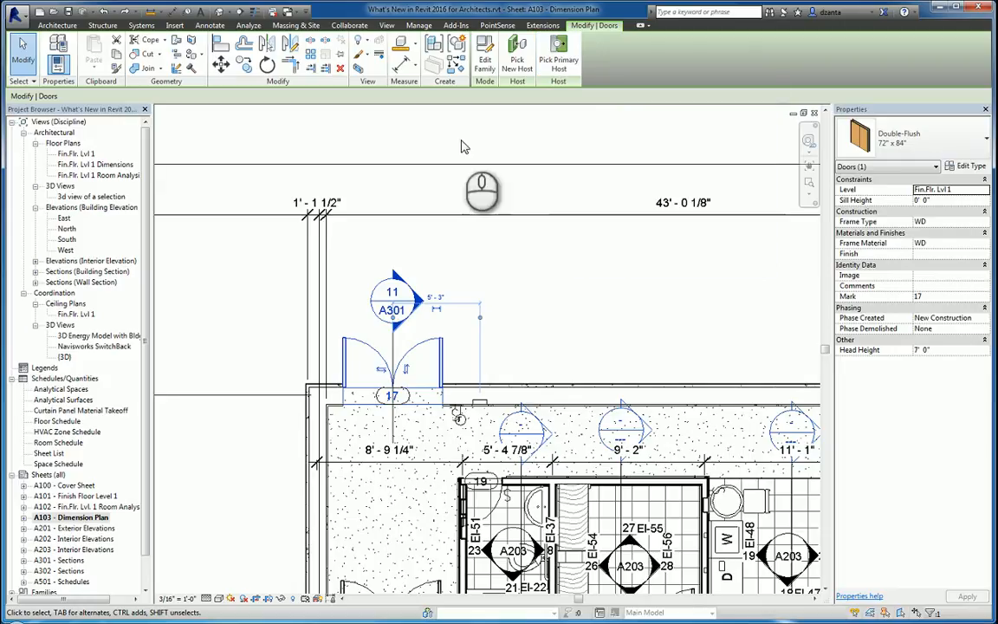
# Step: Clear the door selection and deactivate the viewport to return to sheet A103
pyautogui.click(425, 147)
pyautogui.scroll(-3, 426, 147)
pyautogui.scroll(-5, 466, 211)
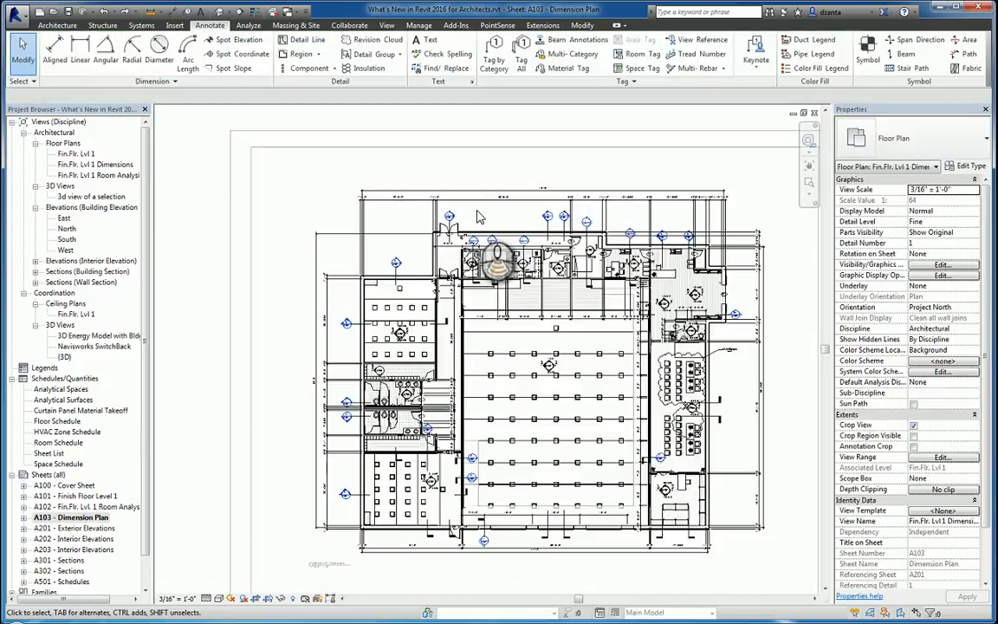
pyautogui.doubleClick(462, 152)
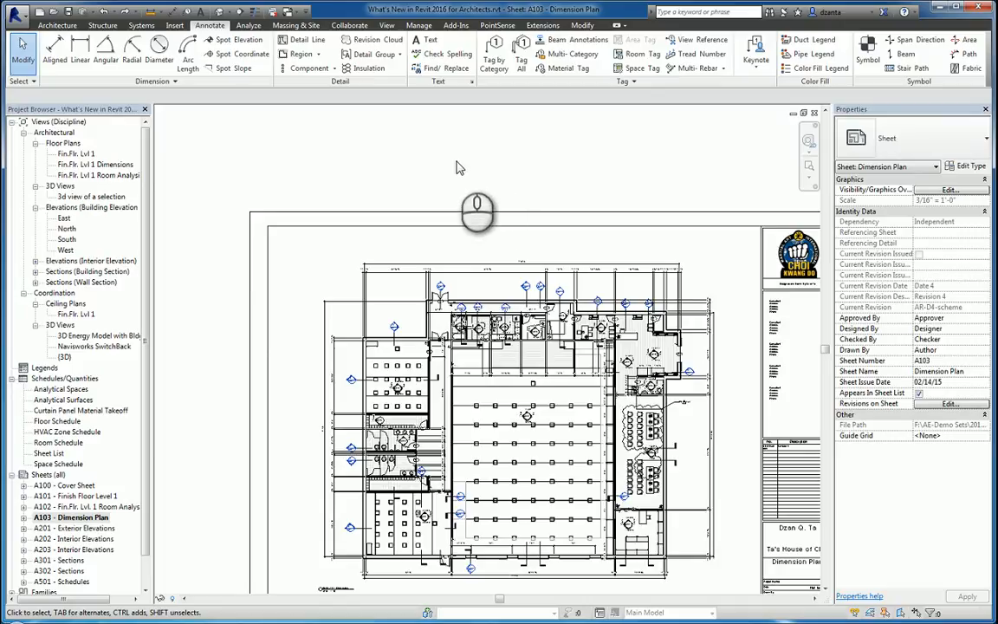
# Step: Close the A103 sheet and the Fin.Flr. Lvl 1 Dimensions floor plan, closing the project without saving
pyautogui.moveTo(492, 185); pyautogui.dragTo(441, 161, button='middle')
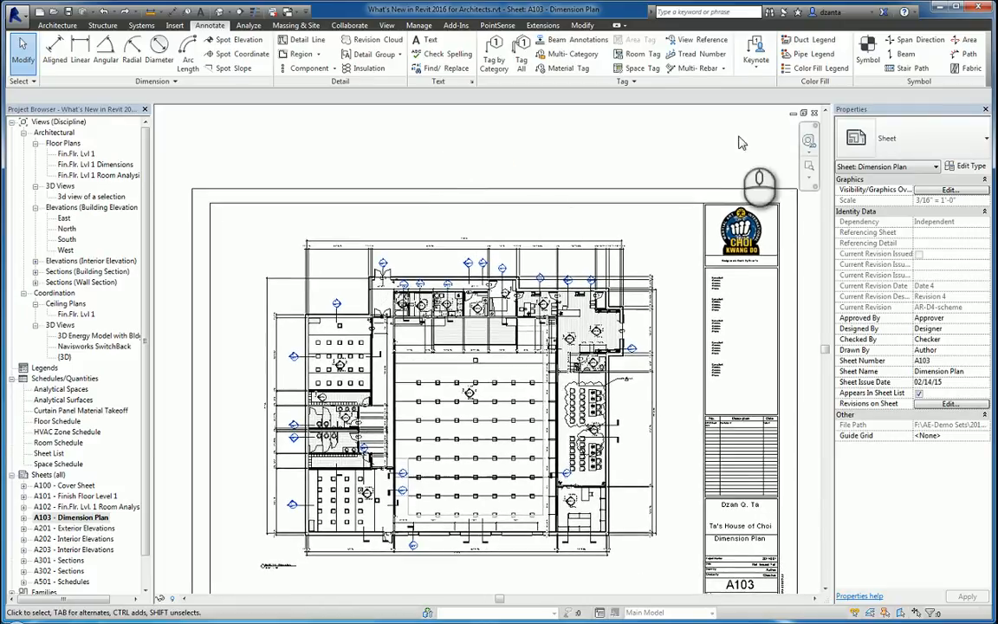
pyautogui.click(814, 114)
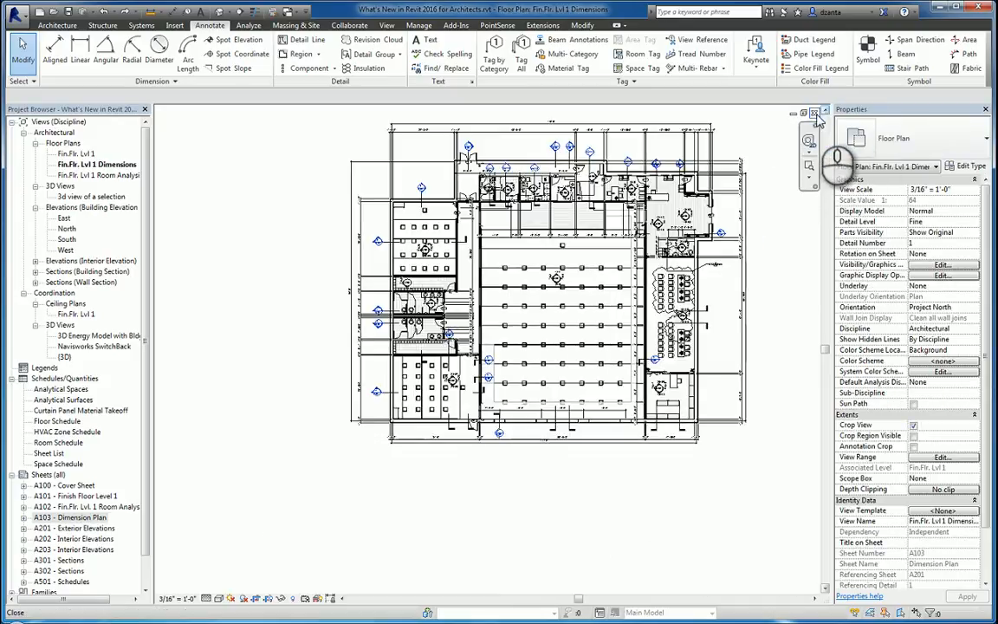
pyautogui.click(815, 113)
pyautogui.click(600, 324)
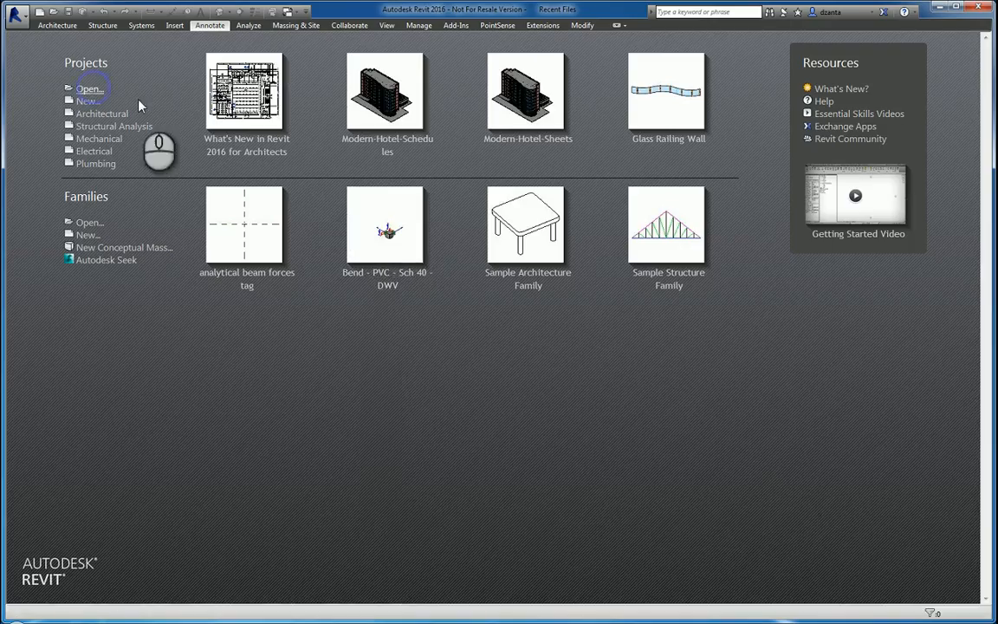
# Step: Open the project Automatic Rooms.rvt from the Revit folder
pyautogui.click(104, 90)
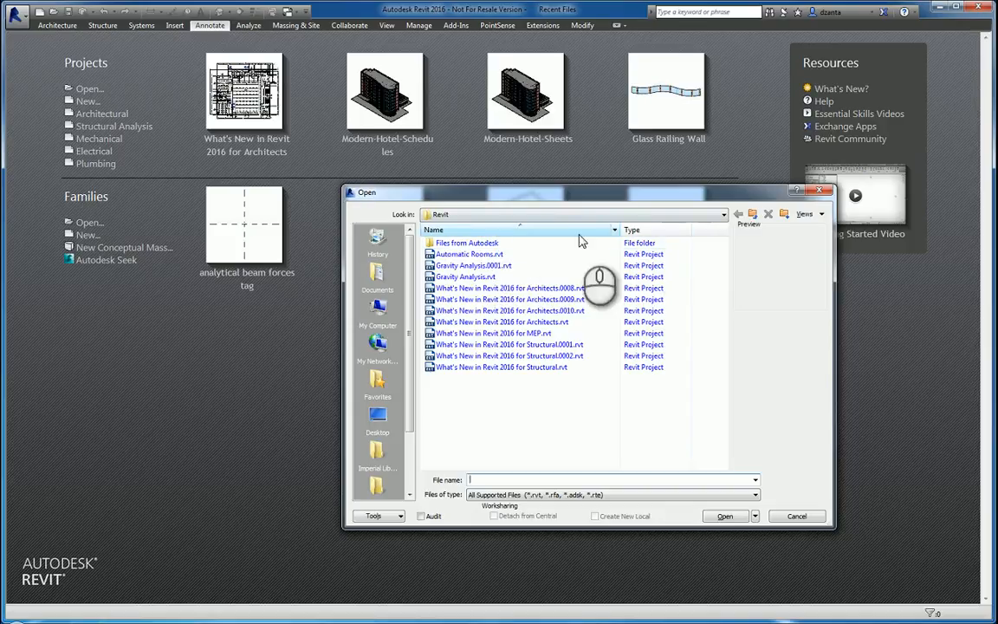
pyautogui.doubleClick(469, 254)
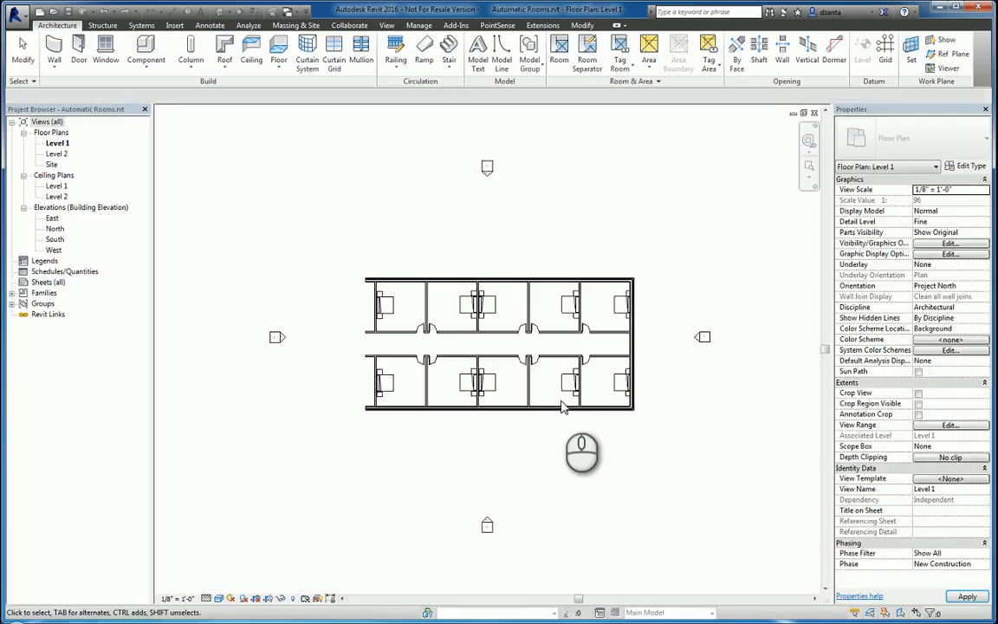
pyautogui.scroll(2, 487, 329)
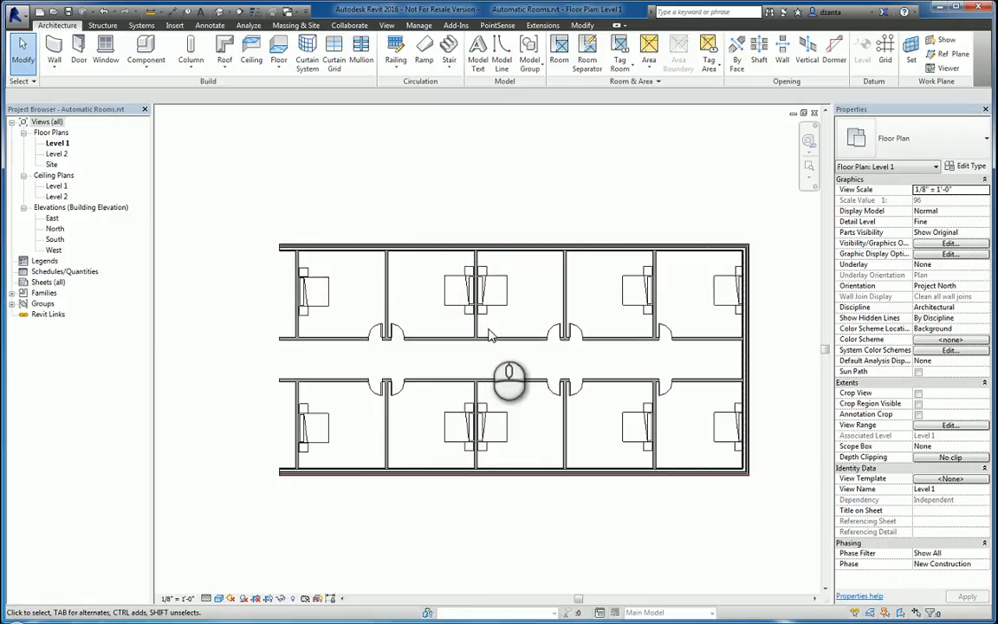
pyautogui.moveTo(487, 329); pyautogui.dragTo(467, 331, button='middle')
pyautogui.scroll(1, 468, 331)
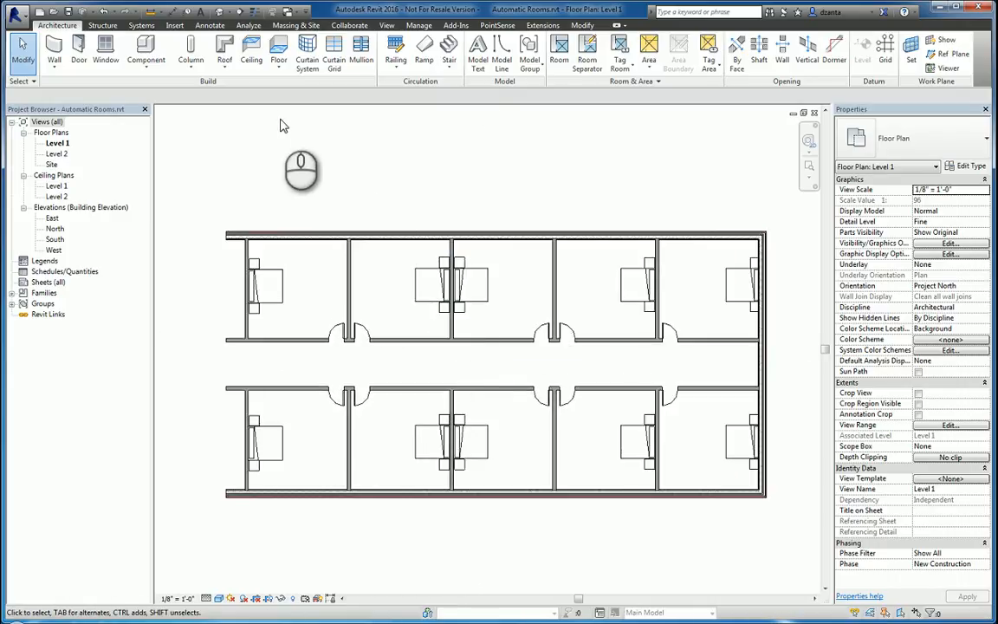
pyautogui.click(251, 27)
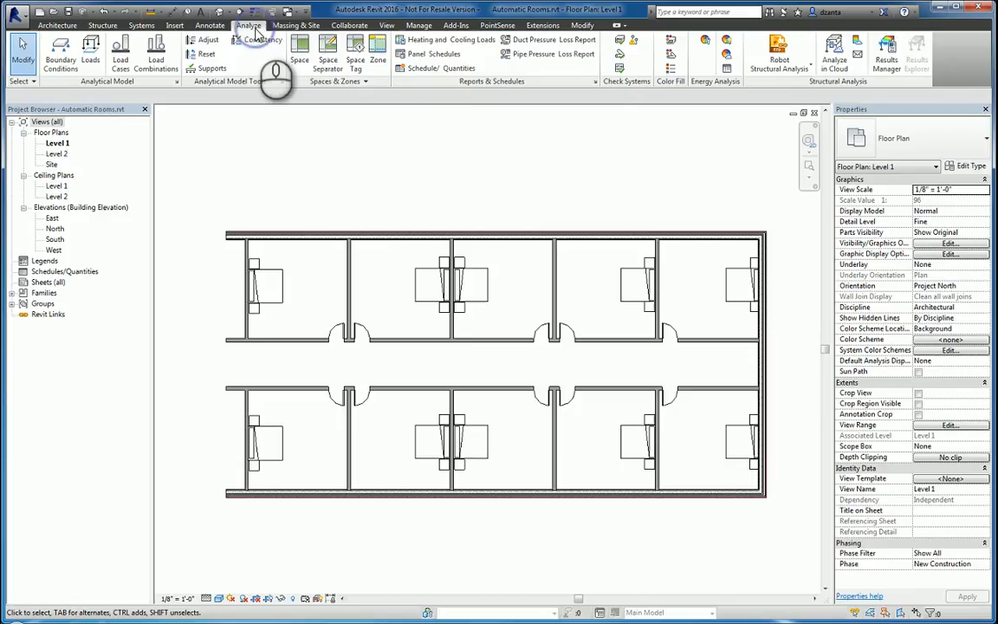
pyautogui.click(299, 54)
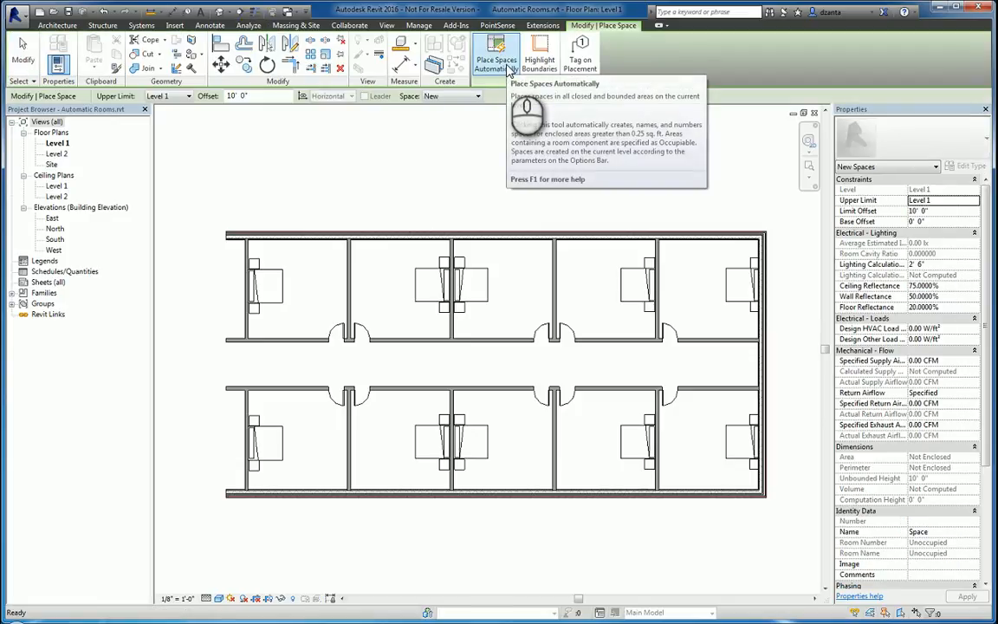
pyautogui.click(22, 52)
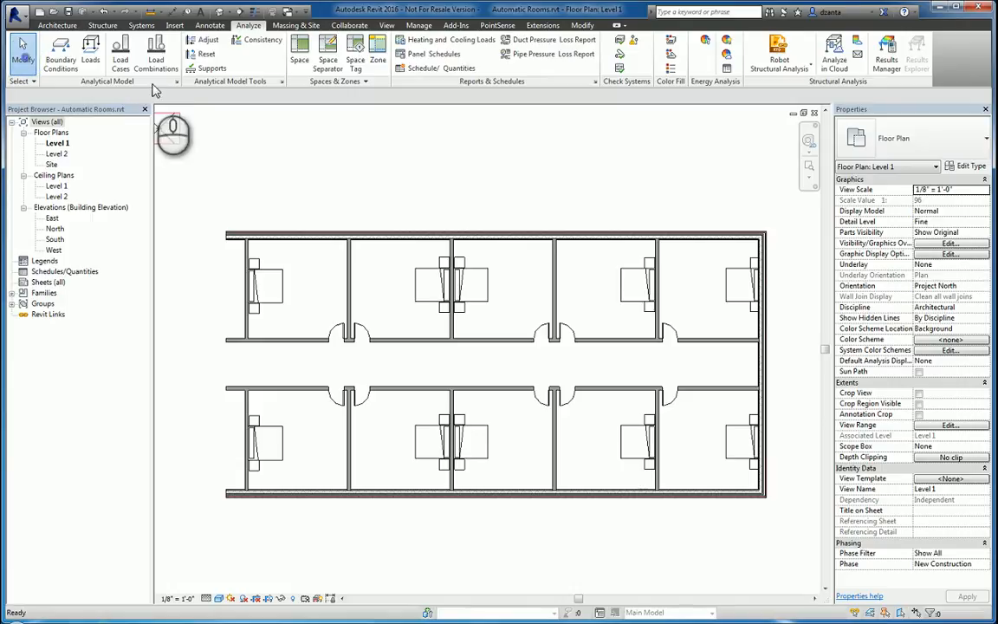
# Step: Place tagged rooms automatically in all enclosed areas of the Level 1 floor plan and end the Room command
pyautogui.click(76, 28)
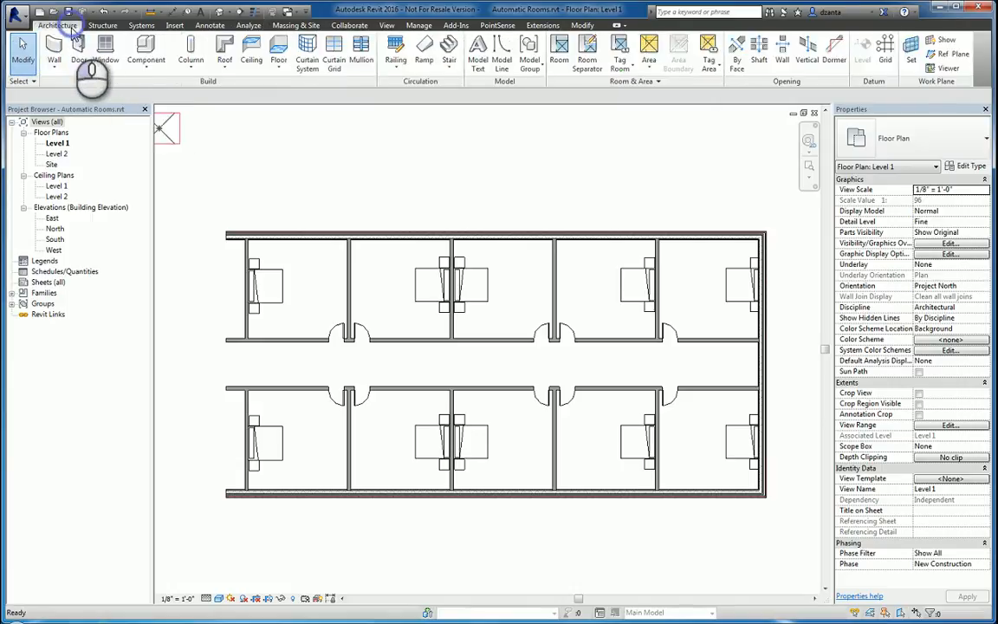
pyautogui.click(559, 62)
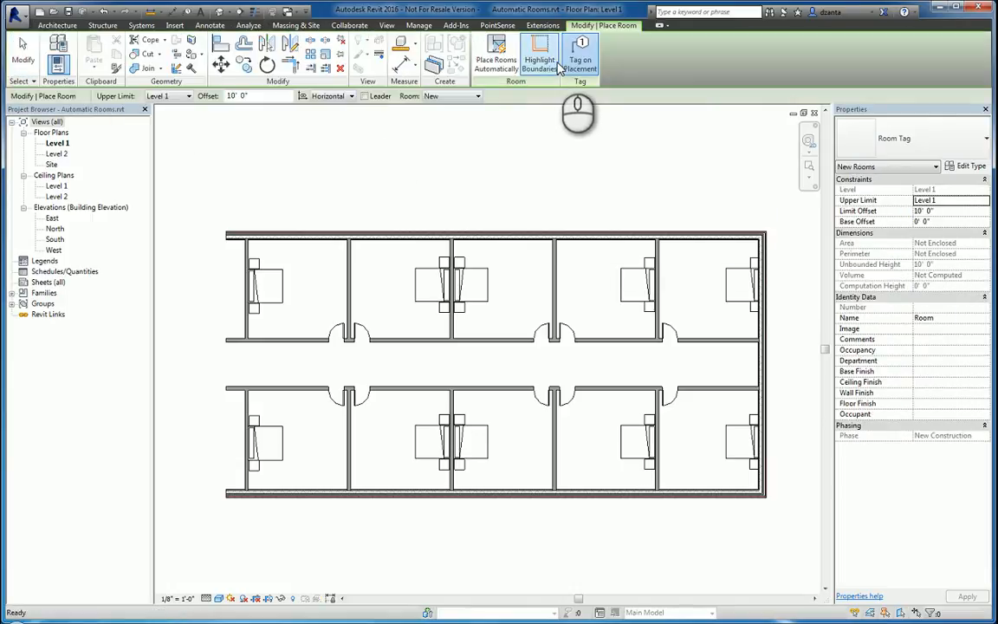
pyautogui.click(490, 68)
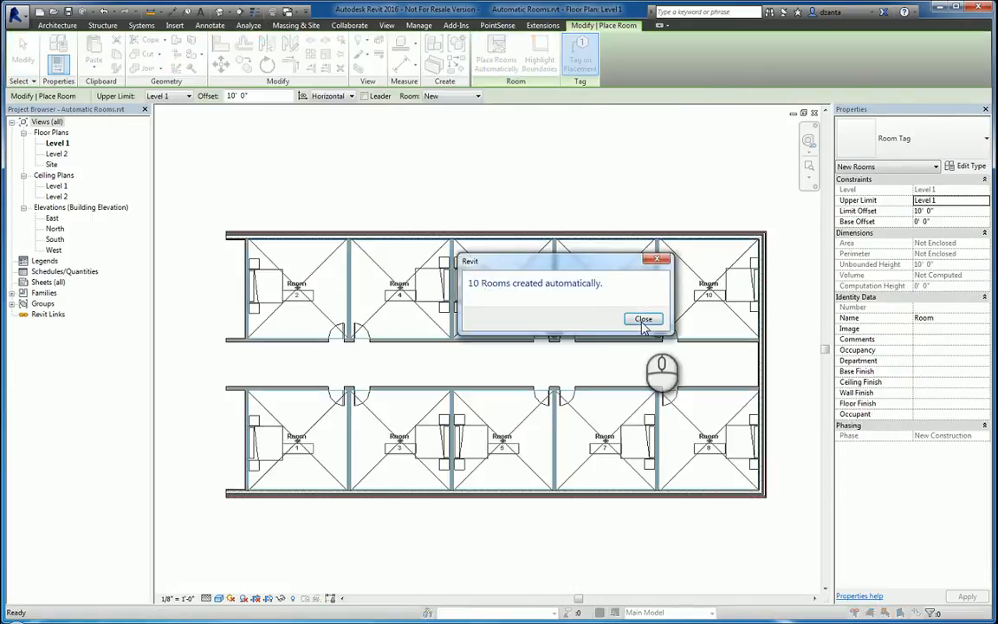
pyautogui.click(642, 318)
pyautogui.press('Escape')
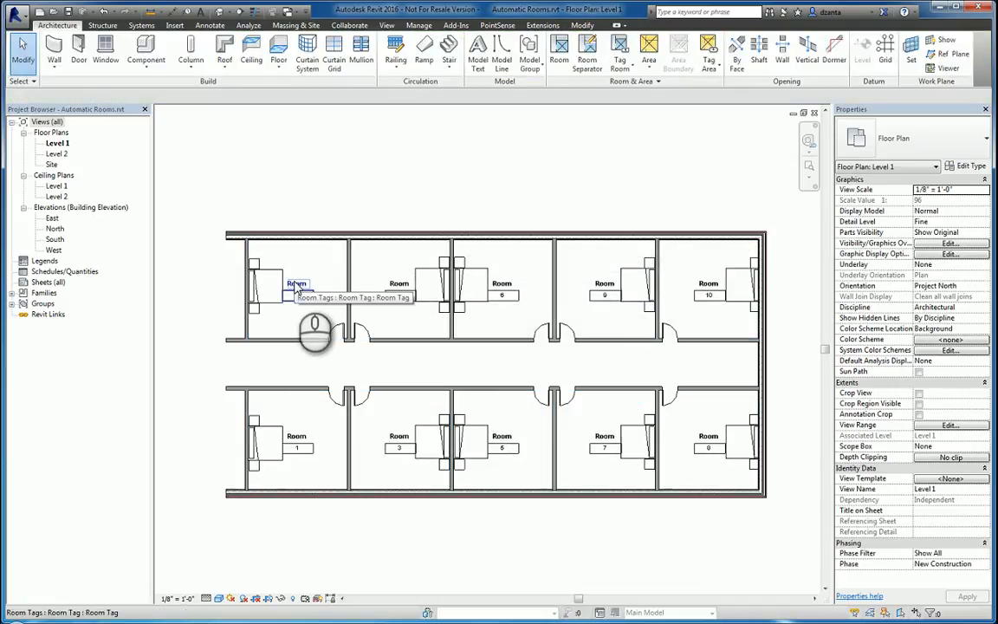
pyautogui.click(297, 297)
pyautogui.click(275, 191)
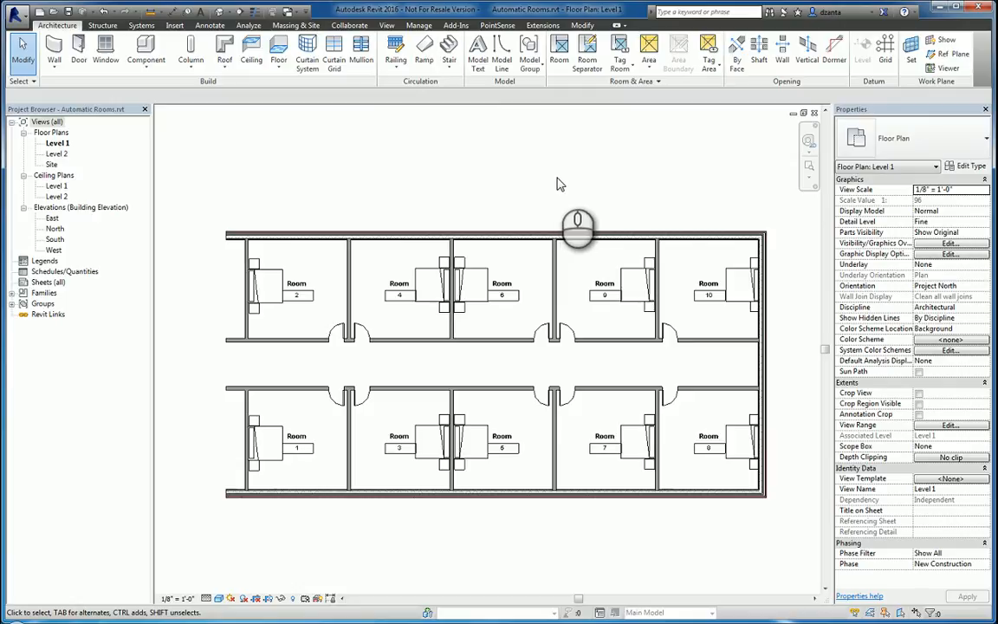
# Step: Close the Automatic Rooms project without saving and reopen the recent project What's New in Revit 2016 for Architects
pyautogui.click(814, 115)
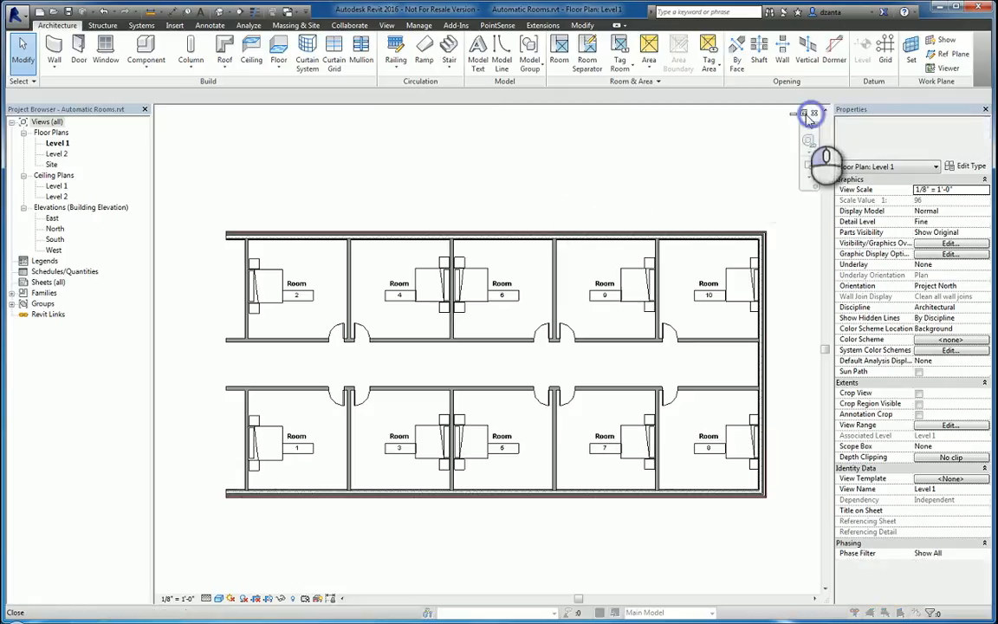
pyautogui.click(611, 322)
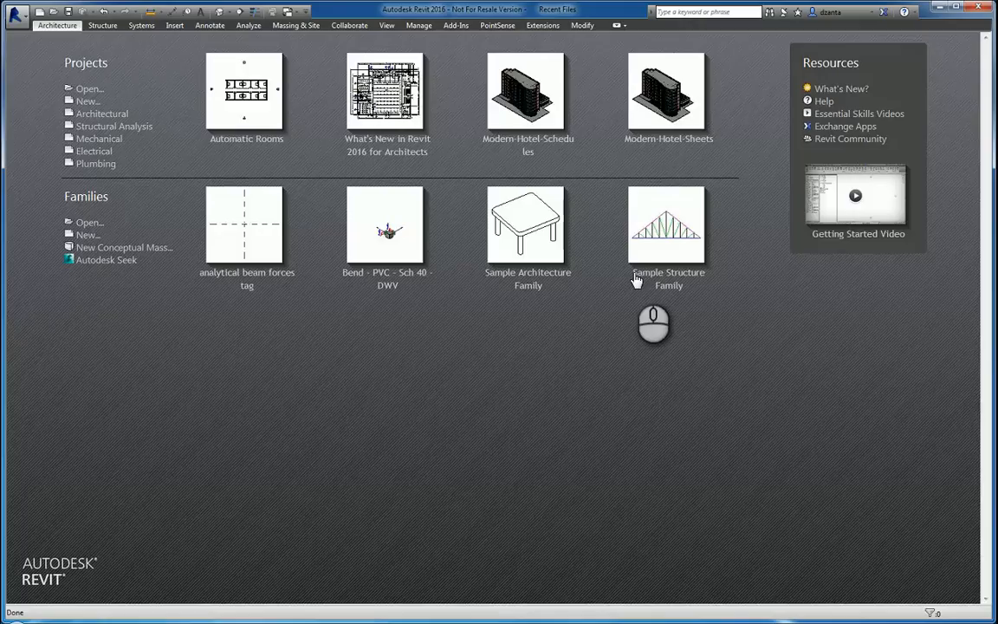
pyautogui.click(398, 112)
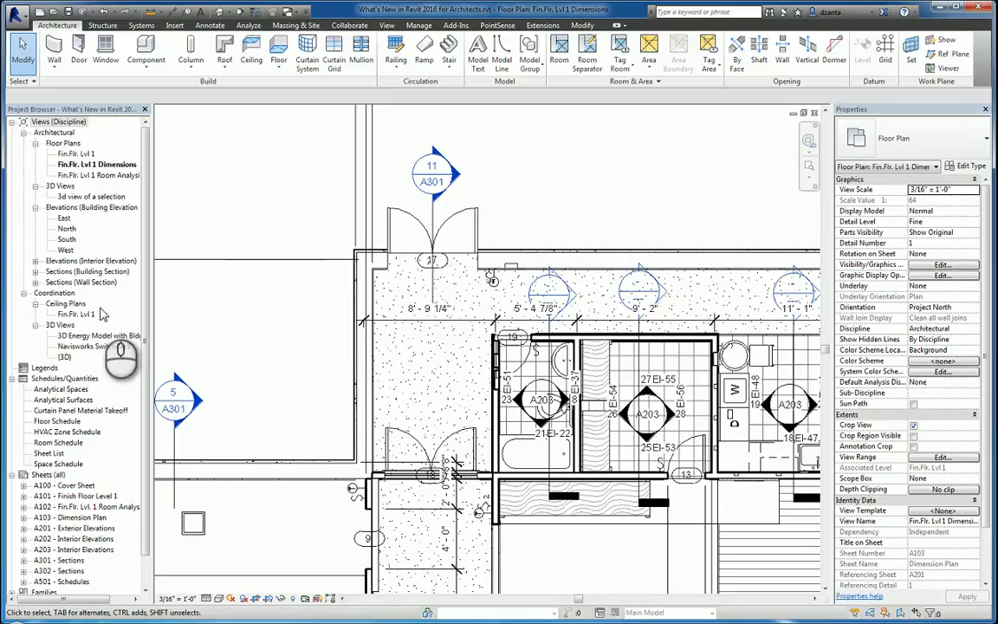
# Step: Open the sheet that contains the Fin.Flr. Lvl 1 Dimensions floor plan directly from that view's entry
pyautogui.click(88, 164)
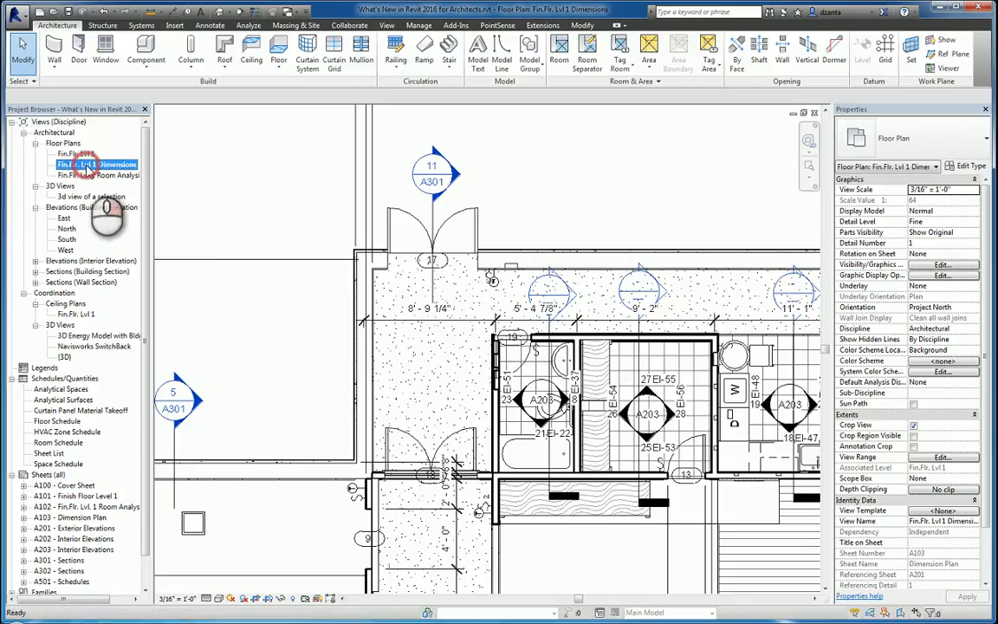
pyautogui.rightClick(90, 165)
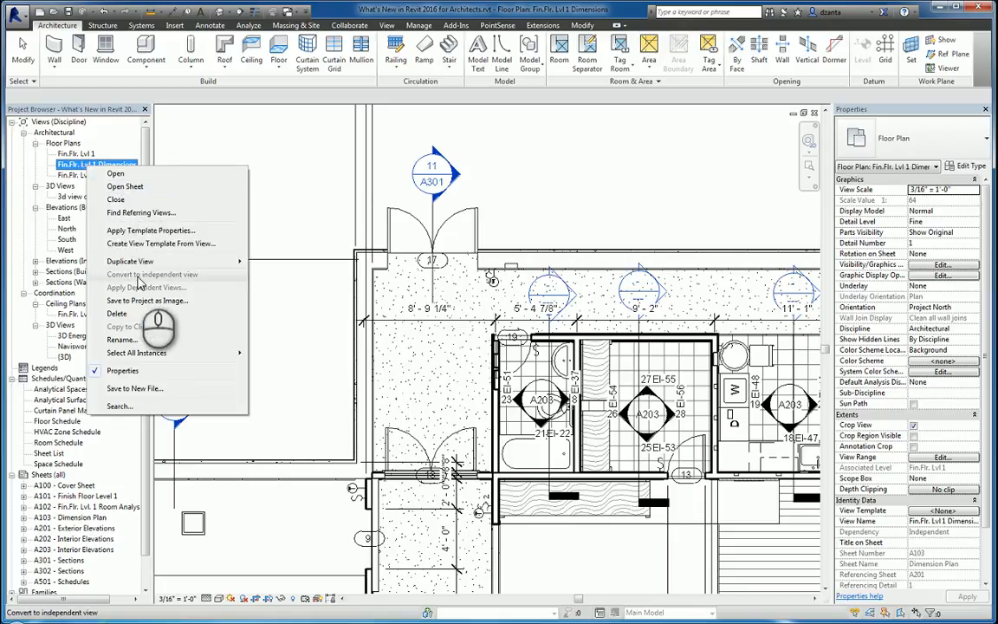
pyautogui.click(137, 188)
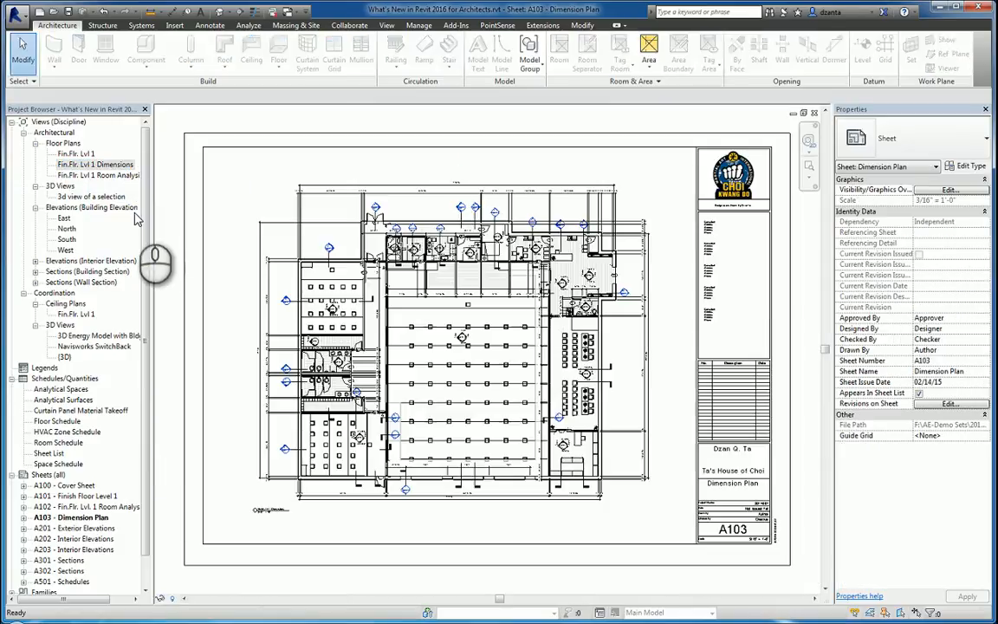
# Step: Expand sheet A103 - Dimension Plan in the project browser and open the floor plan view placed on it
pyautogui.click(24, 517)
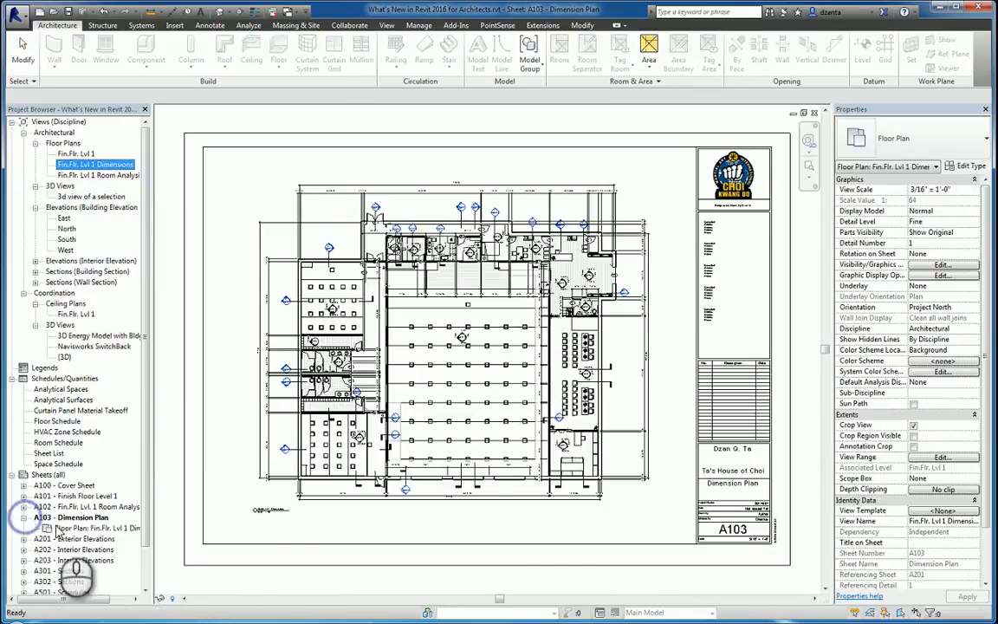
pyautogui.scroll(-1, 144, 464)
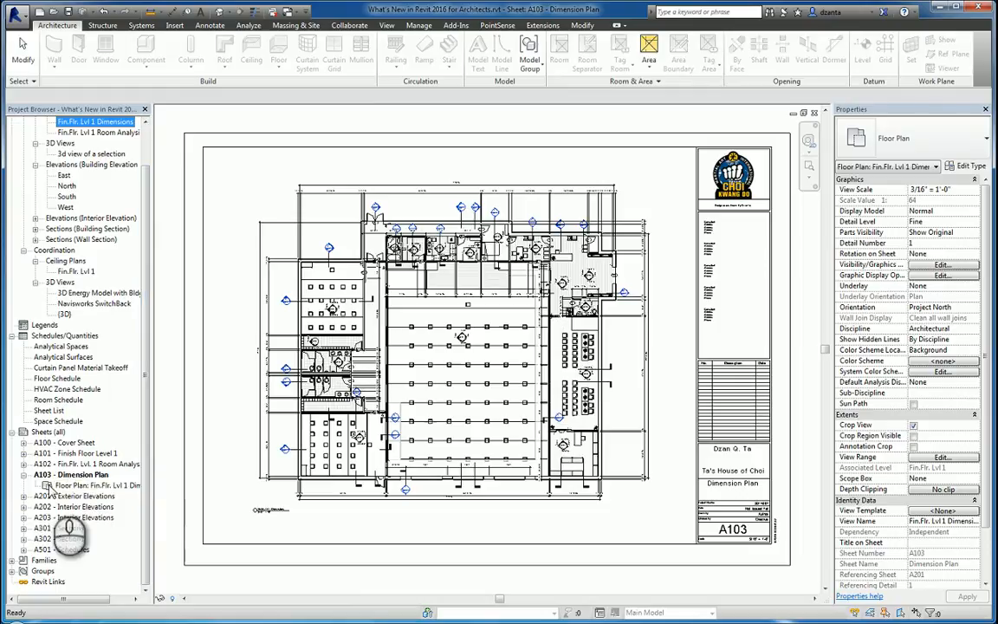
pyautogui.rightClick(113, 488)
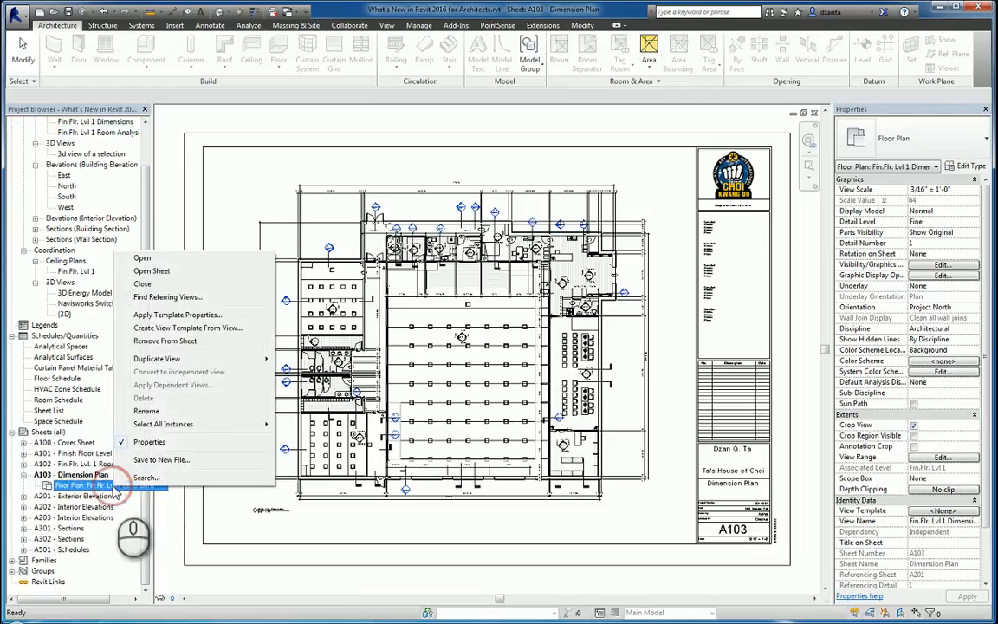
pyautogui.click(158, 258)
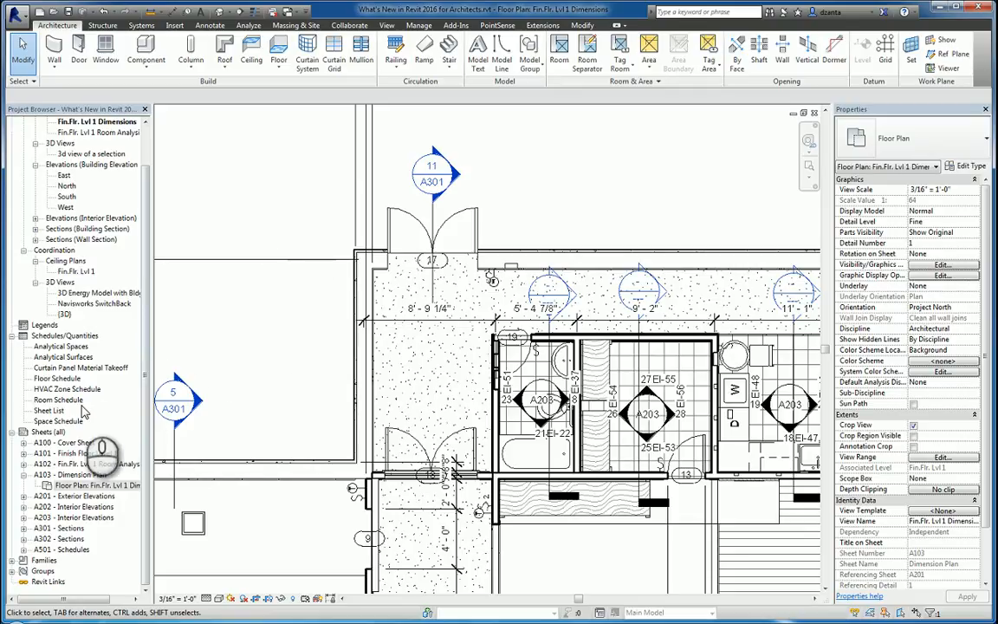
# Step: Open the Floor Schedule
pyautogui.doubleClick(59, 379)
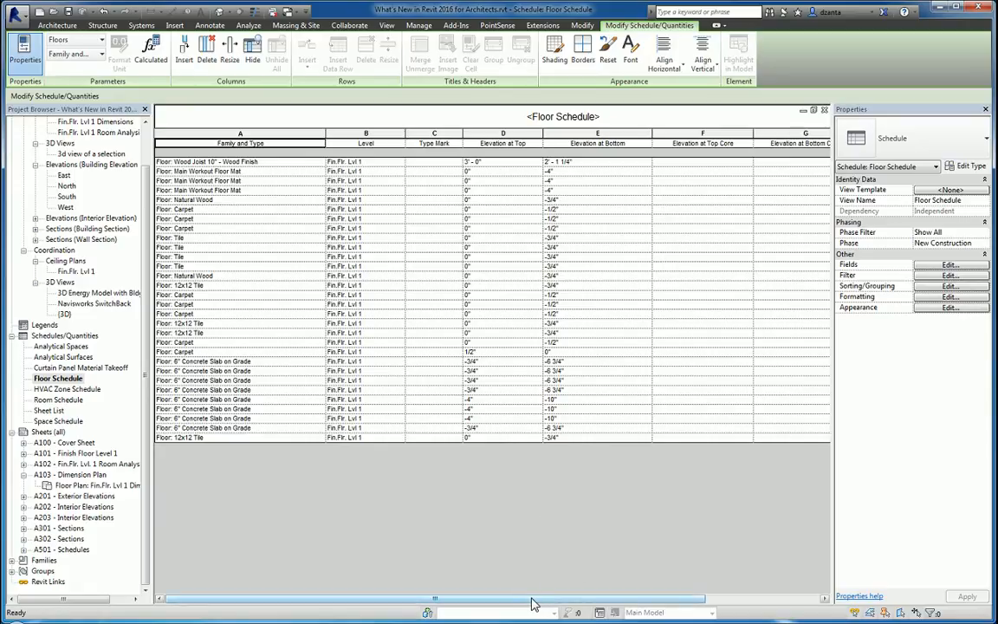
# Step: Review the top, bottom, top core and bottom core elevation fields in the Floor Schedule's field list, cancel without changes and close the schedule
pyautogui.moveTo(531, 598); pyautogui.dragTo(653, 599)
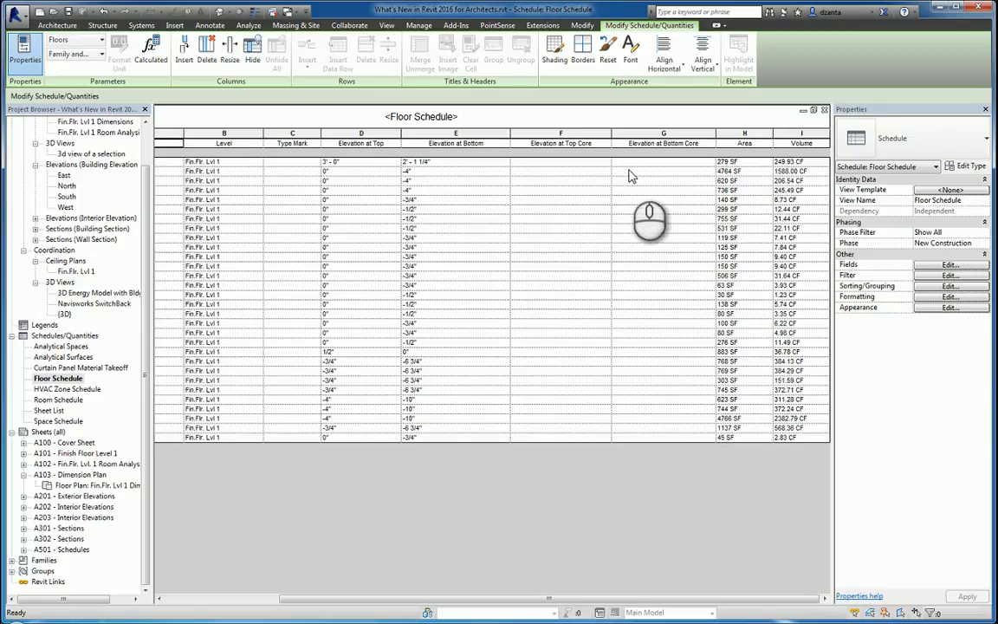
pyautogui.click(943, 266)
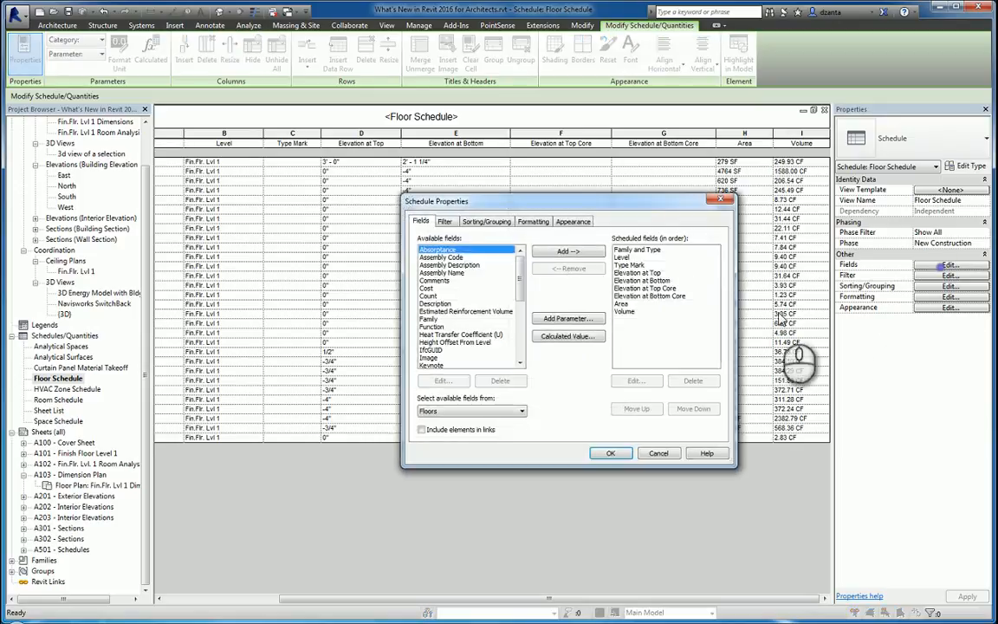
pyautogui.click(650, 273)
pyautogui.click(652, 281)
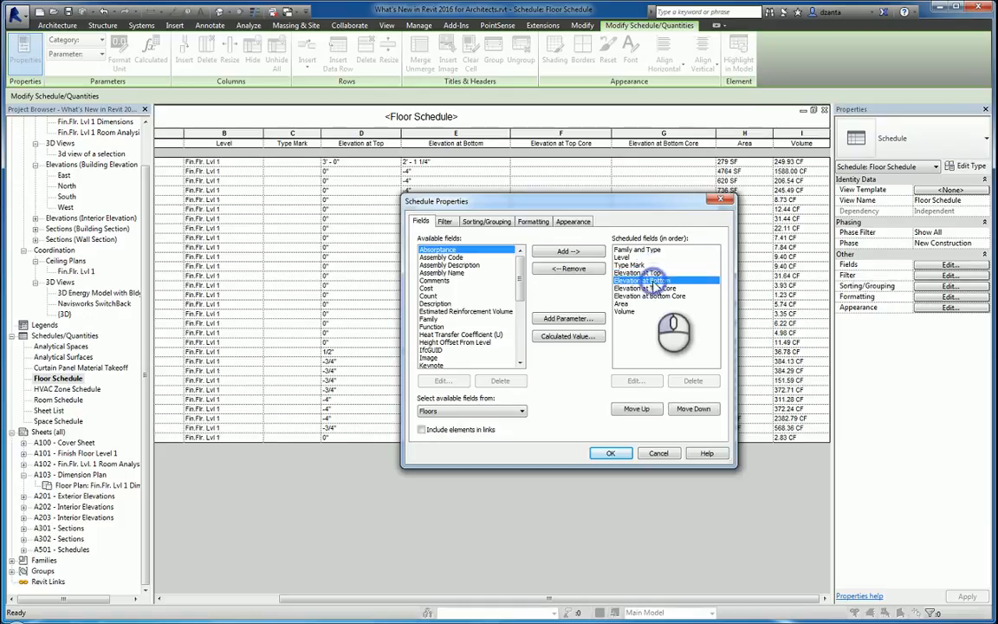
pyautogui.click(653, 288)
pyautogui.click(655, 296)
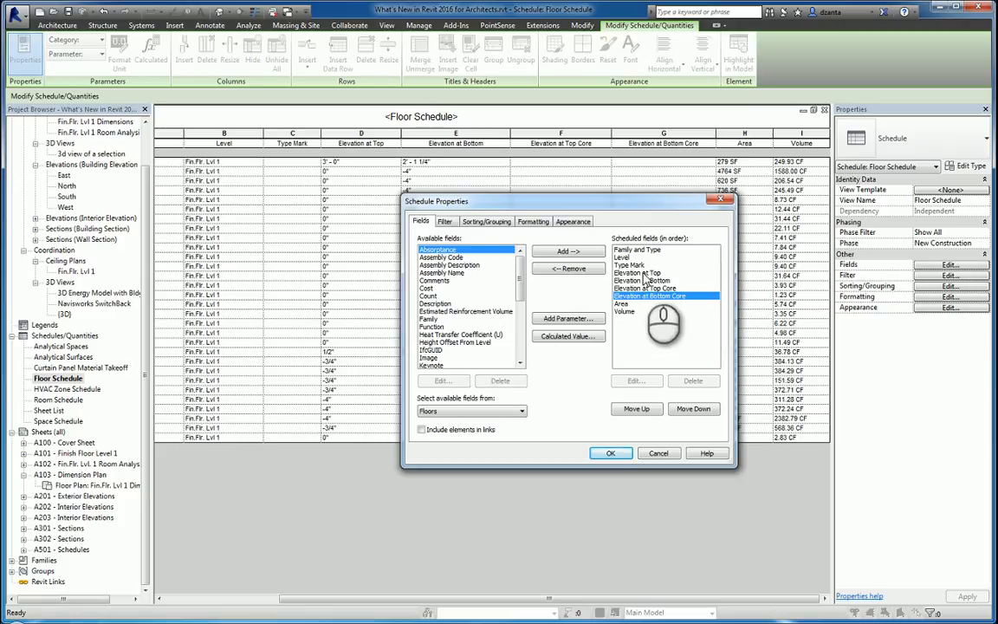
pyautogui.click(663, 453)
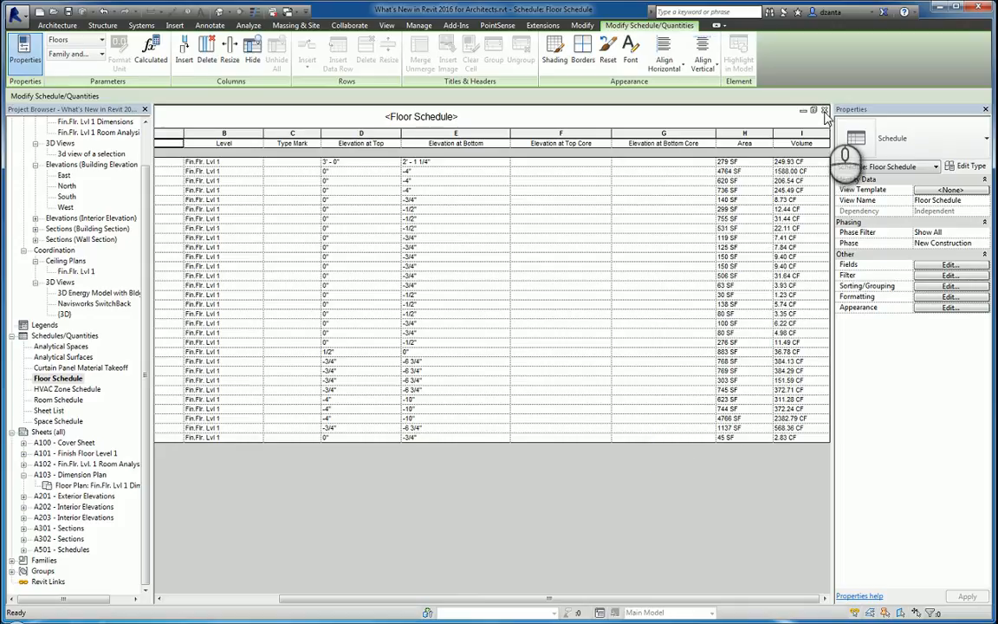
pyautogui.click(825, 112)
# Step: Isolate the rear restroom, storage and kitchen area of the dimension plan in a 3D view using the Selection Box tool
pyautogui.moveTo(637, 277); pyautogui.dragTo(414, 339, button='middle')
pyautogui.scroll(2, 573, 421)
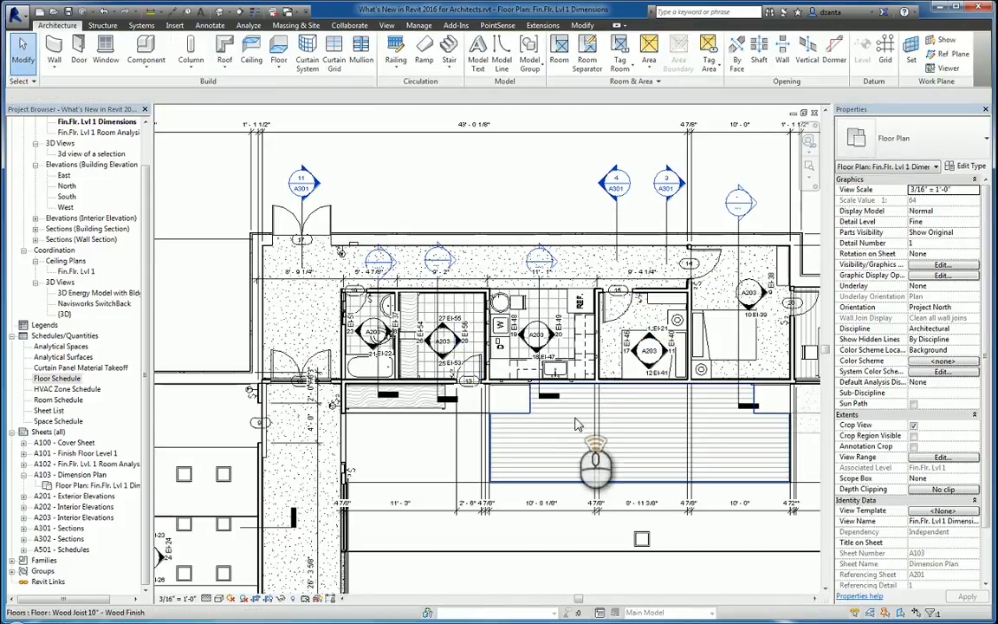
pyautogui.scroll(1, 578, 424)
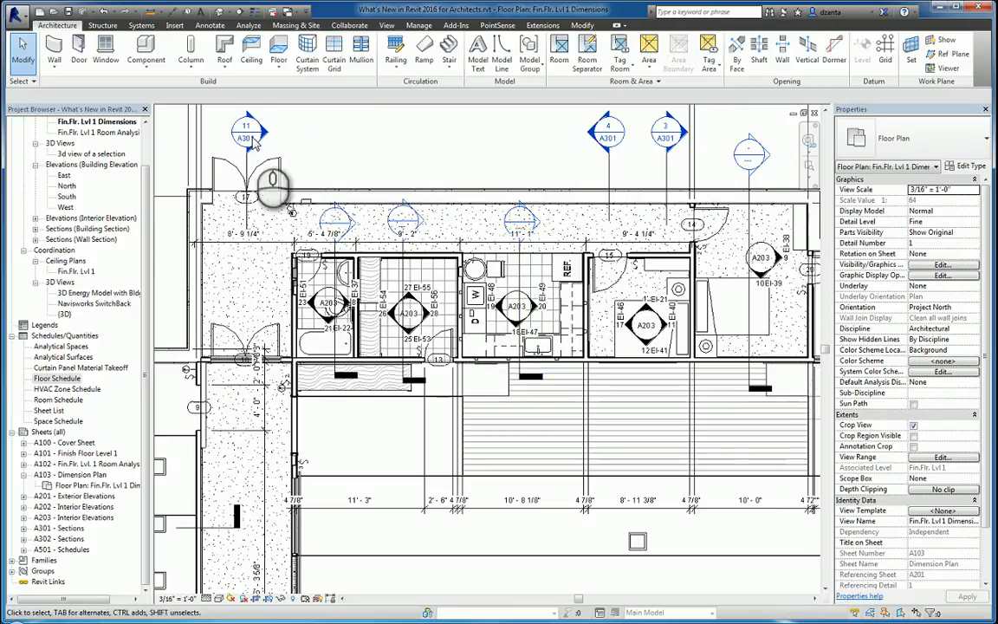
pyautogui.moveTo(170, 154); pyautogui.dragTo(618, 410)
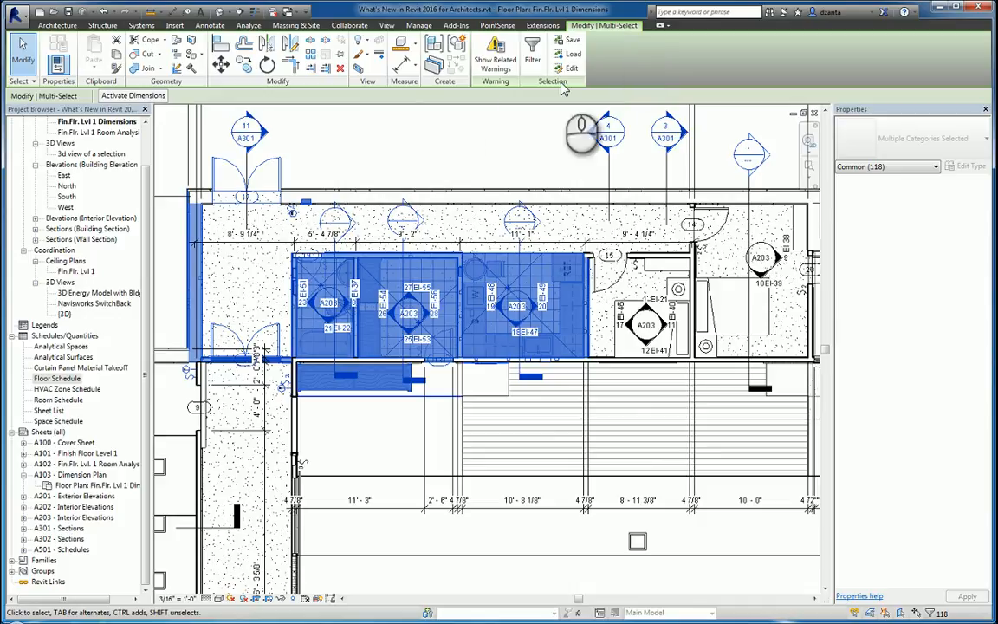
pyautogui.click(362, 71)
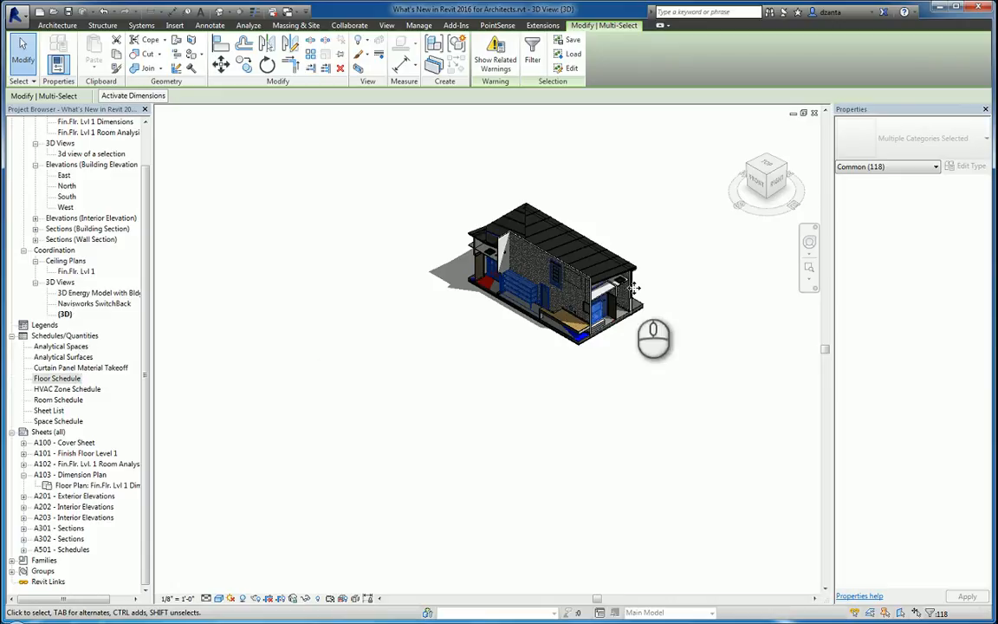
pyautogui.scroll(3, 617, 199)
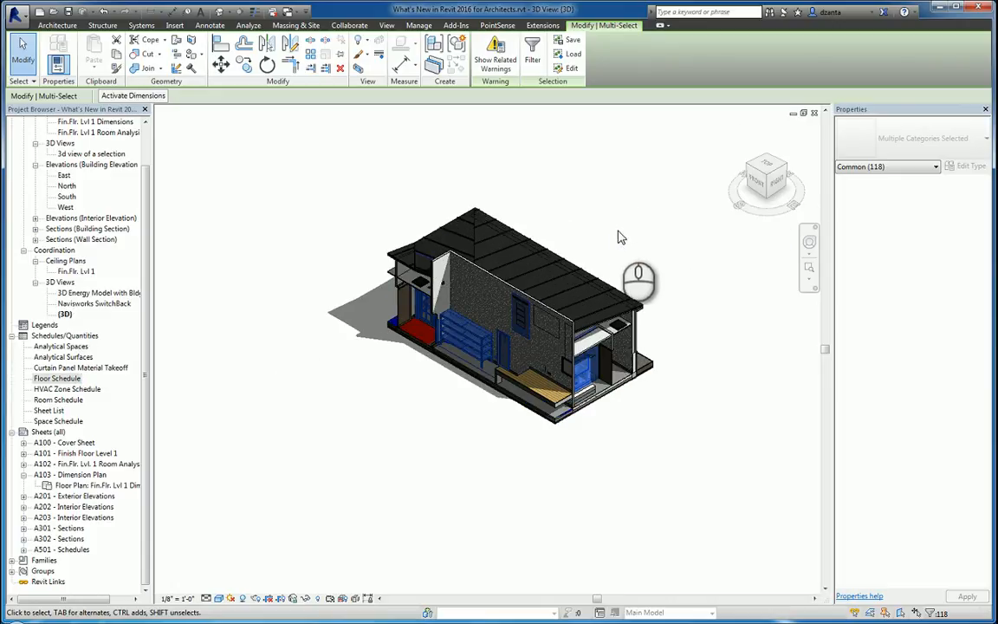
pyautogui.keyDown('shift'); pyautogui.moveTo(596, 295); pyautogui.dragTo(373, 294, button='middle'); pyautogui.keyUp('shift')
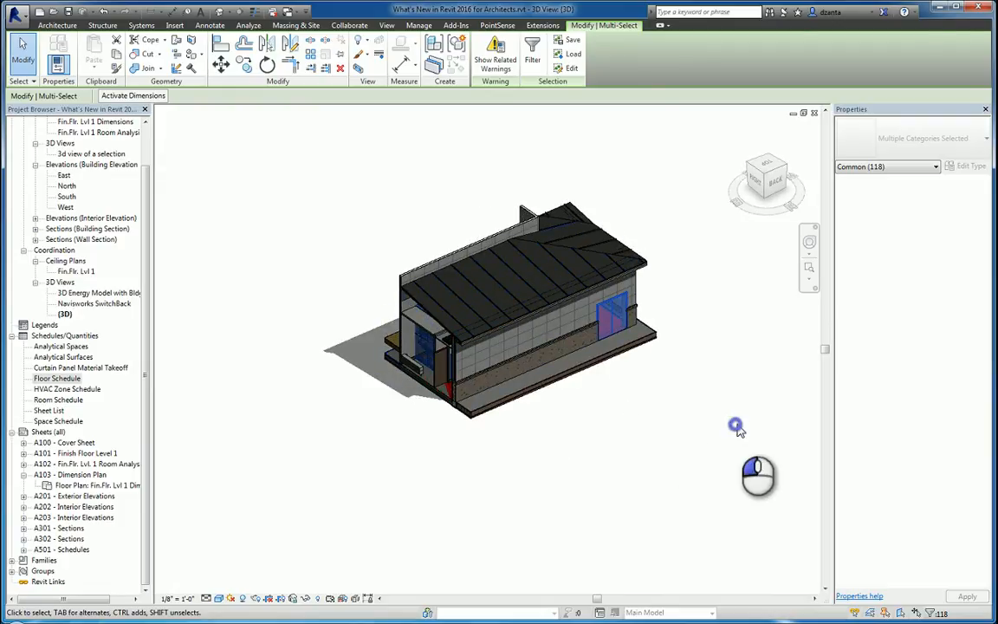
pyautogui.click(717, 356)
# Step: Rename the cropped {3D} view as "corner 3d view"
pyautogui.moveTo(718, 320); pyautogui.dragTo(672, 359, button='middle')
pyautogui.scroll(2, 669, 347)
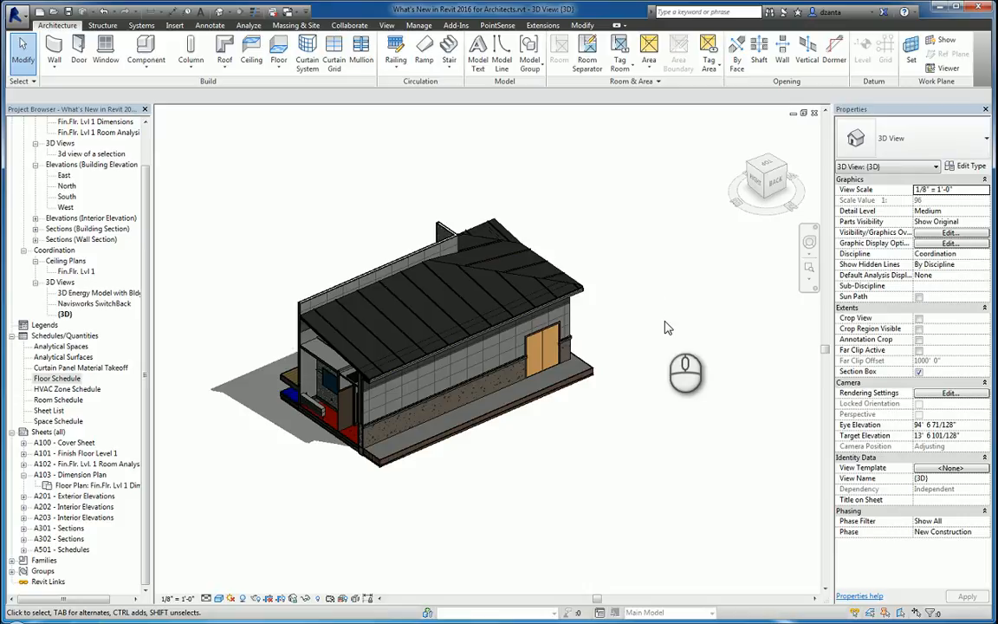
pyautogui.keyDown('shift'); pyautogui.moveTo(553, 415); pyautogui.dragTo(741, 421, button='middle'); pyautogui.keyUp('shift')
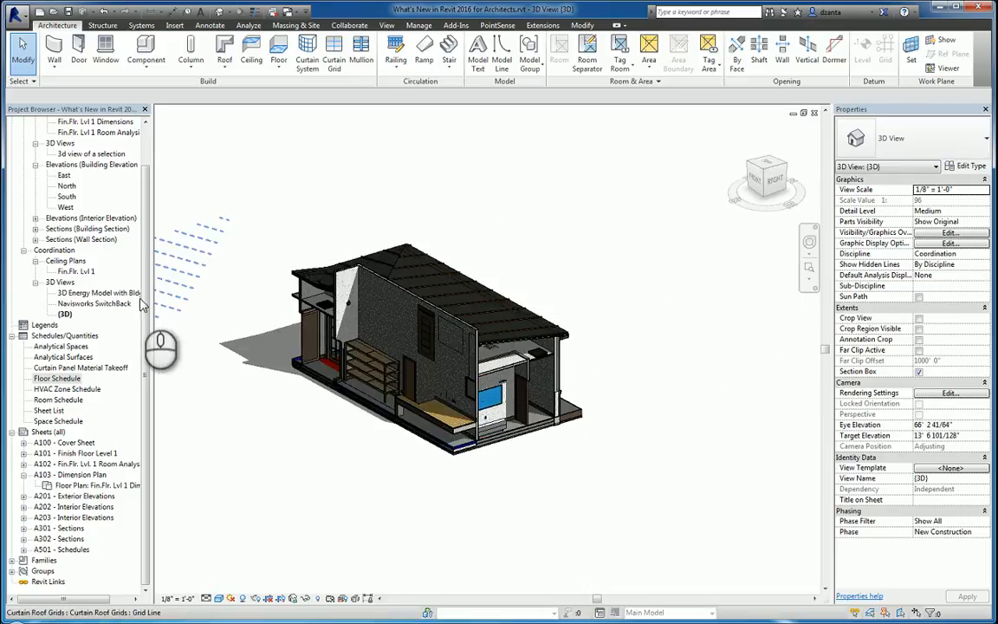
pyautogui.rightClick(65, 314)
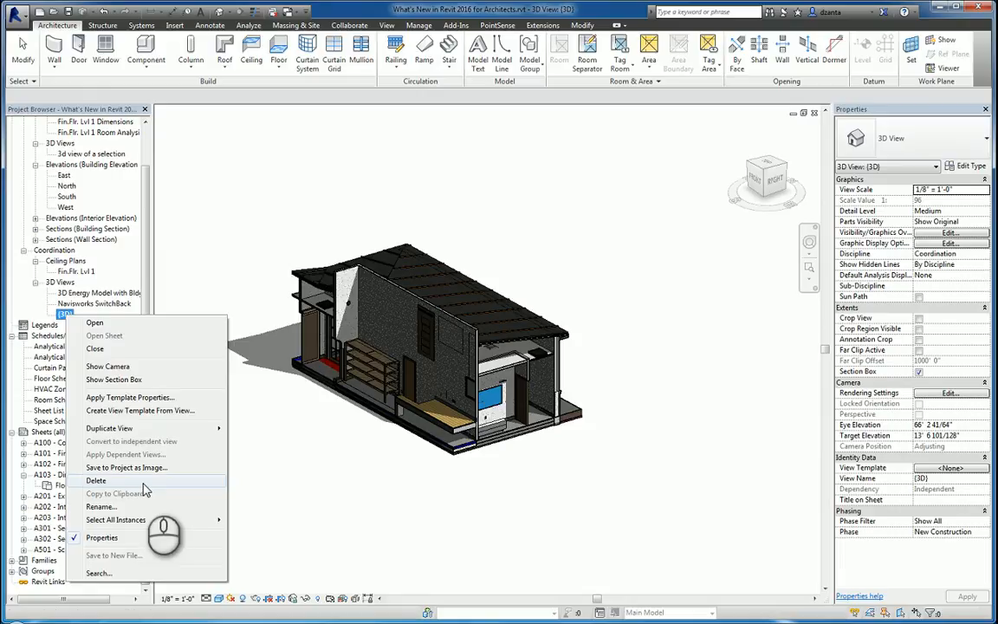
pyautogui.click(139, 506)
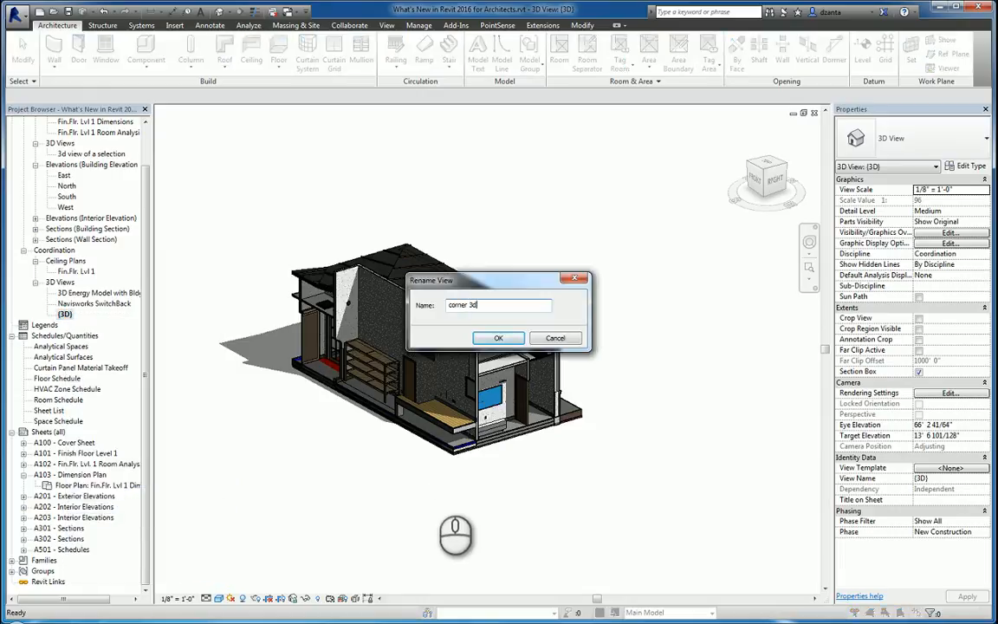
pyautogui.write('corner 3d view')
pyautogui.press('Return')
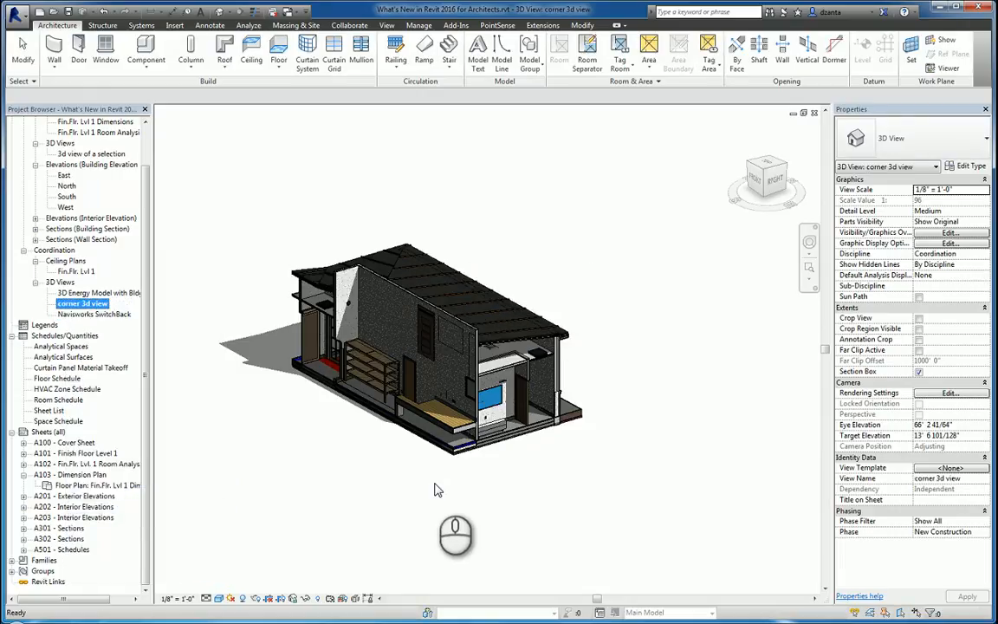
# Step: Generate a new default 3D view of the whole building, and switch back to corner 3d view
pyautogui.click(222, 12)
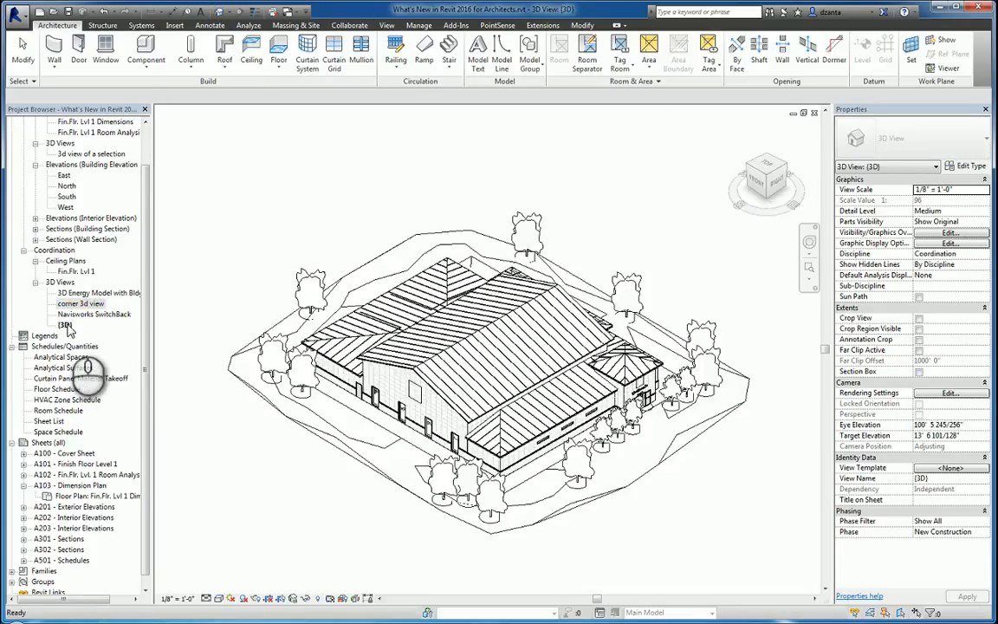
pyautogui.doubleClick(81, 303)
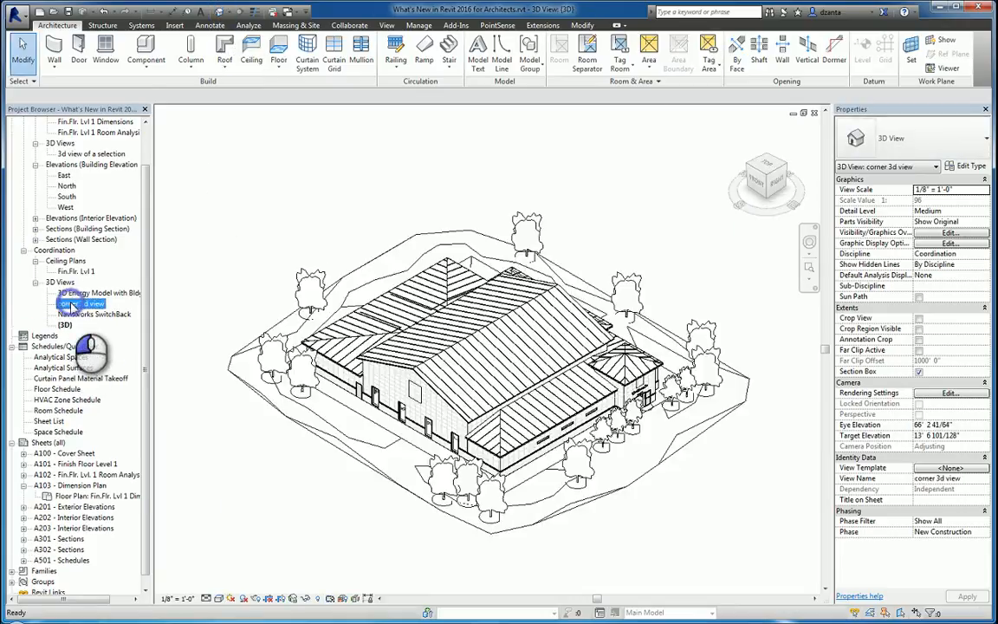
pyautogui.moveTo(543, 230); pyautogui.dragTo(679, 246, button='middle')
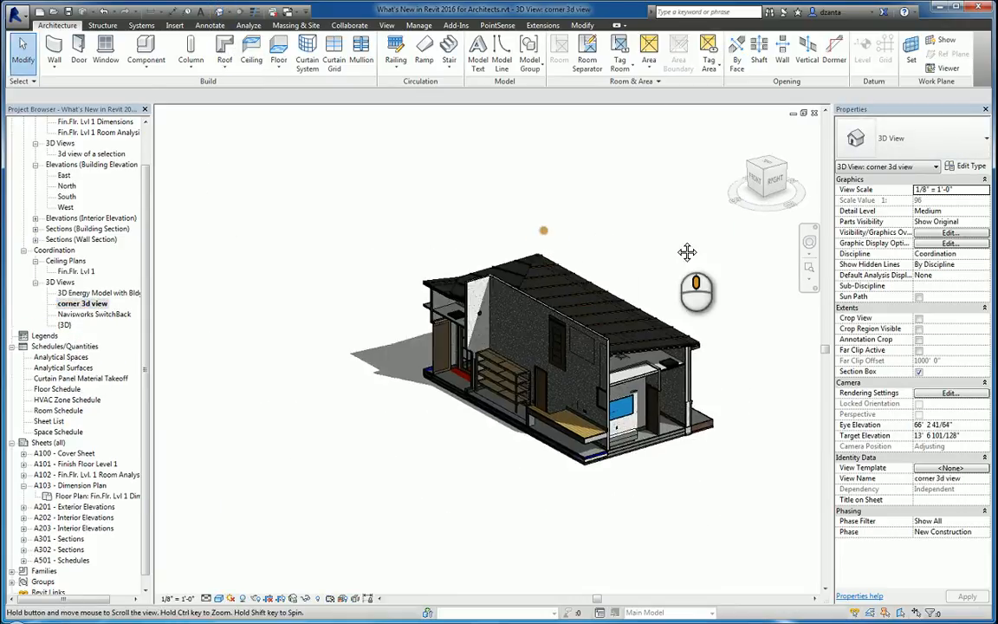
pyautogui.scroll(1, 659, 238)
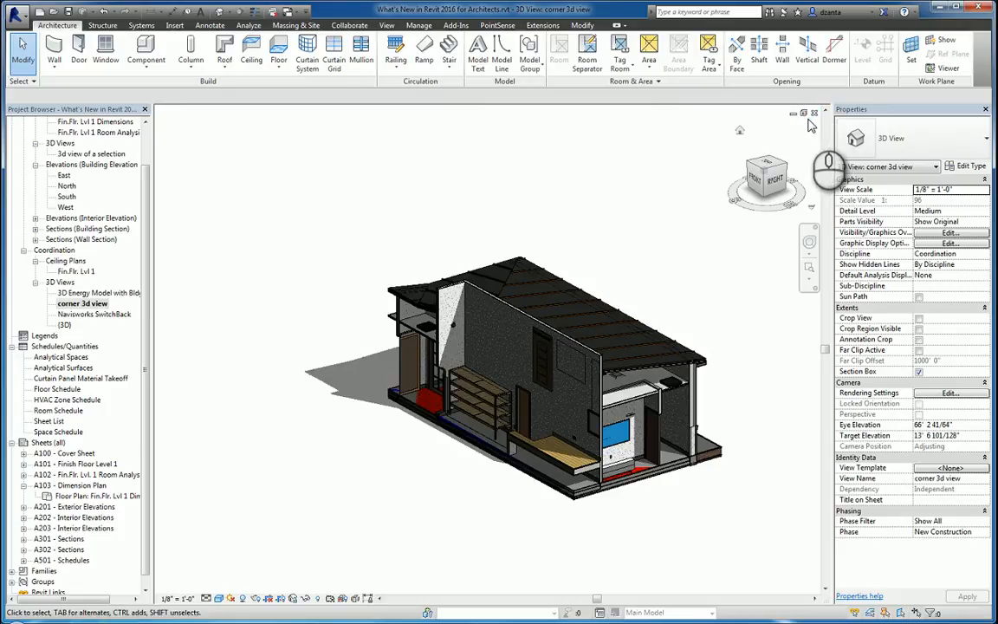
# Step: Close both 3D views and open the Fin.Flr. Lvl 1 Room Analysis floor plan to show the whole colored plan
pyautogui.click(815, 116)
pyautogui.click(814, 115)
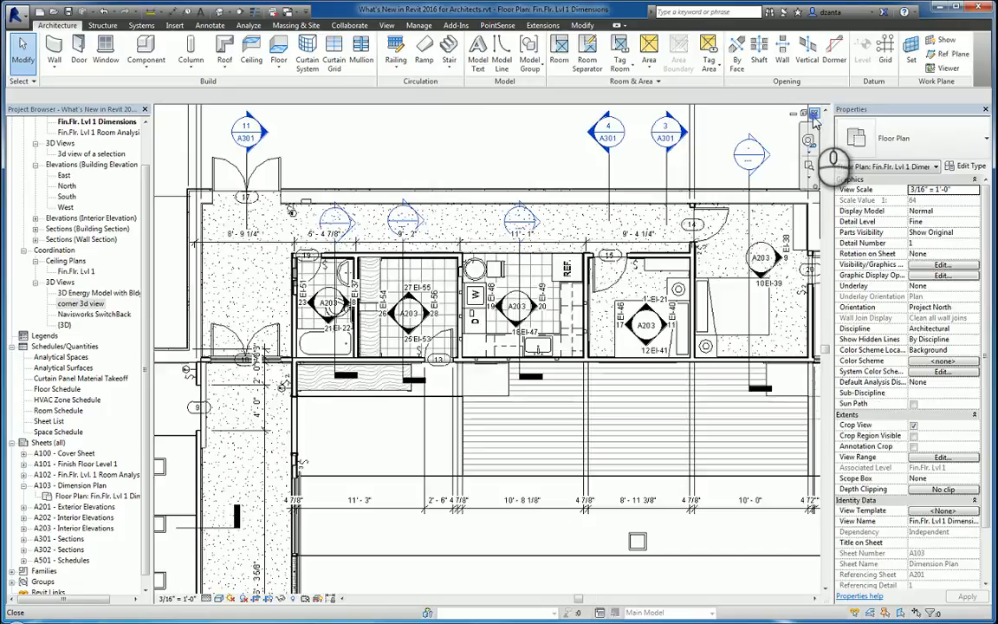
pyautogui.click(146, 133)
pyautogui.doubleClick(110, 175)
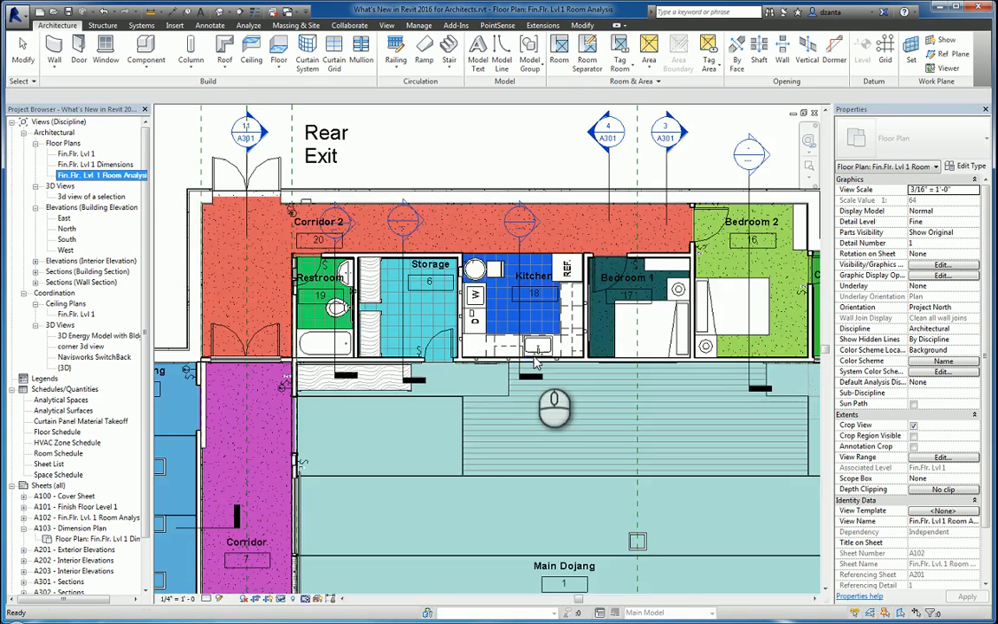
pyautogui.scroll(-3, 542, 356)
pyautogui.moveTo(596, 424); pyautogui.dragTo(528, 339, button='middle')
pyautogui.scroll(-5, 520, 334)
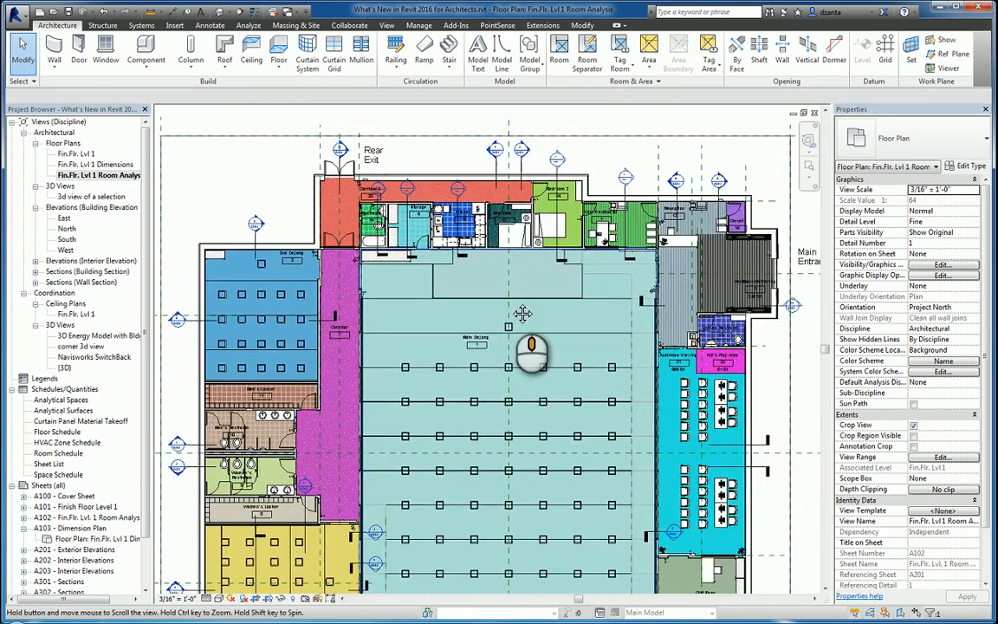
# Step: Open the 3D Energy Model with Bldg Model view and examine the energy surfaces overlaid on the building's gable end
pyautogui.click(249, 25)
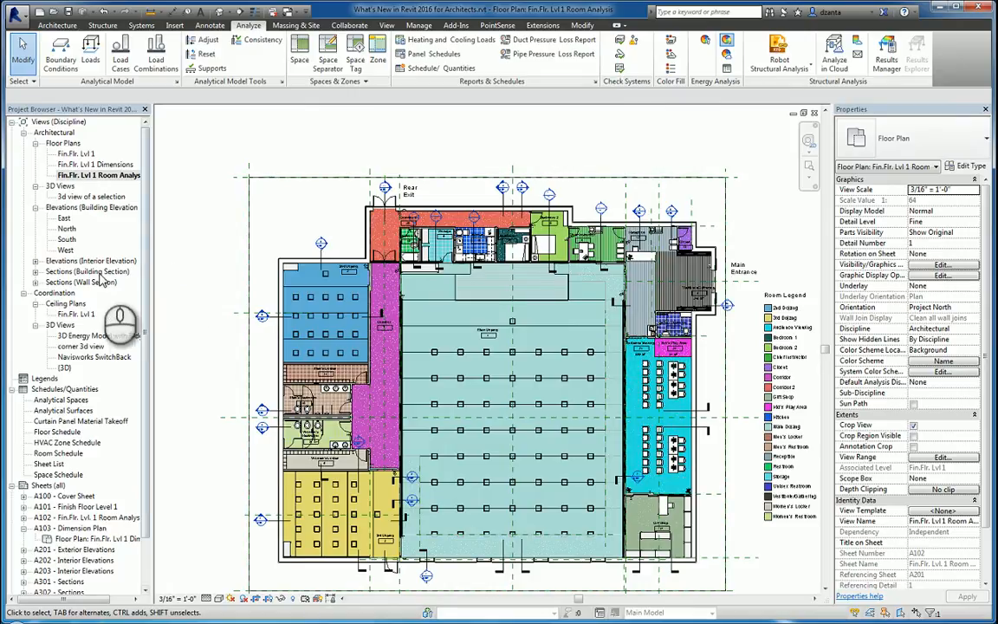
pyautogui.doubleClick(91, 335)
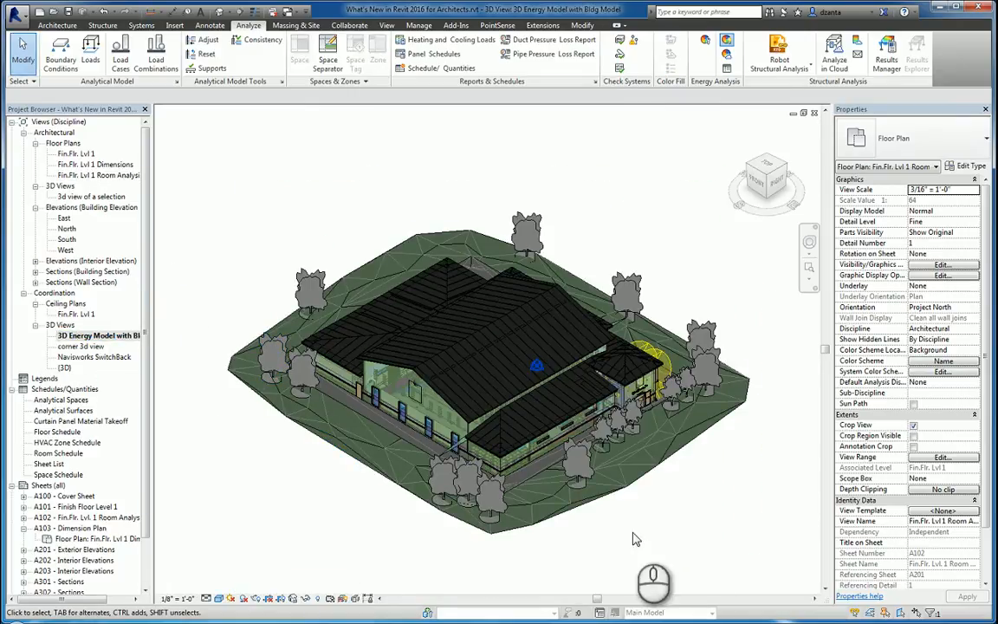
pyautogui.scroll(4, 687, 431)
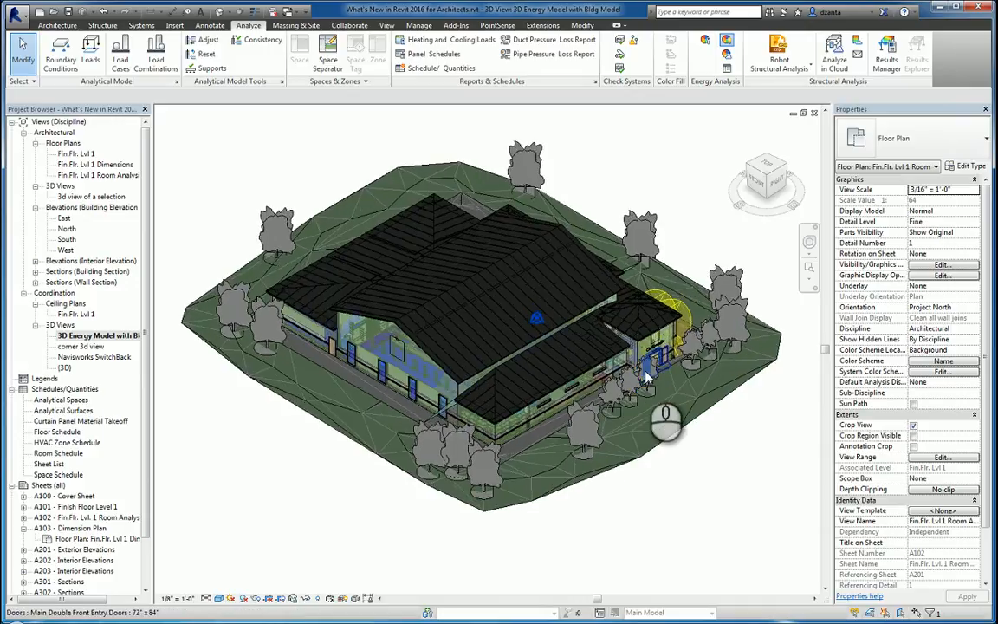
pyautogui.moveTo(689, 428); pyautogui.dragTo(735, 470, button='middle')
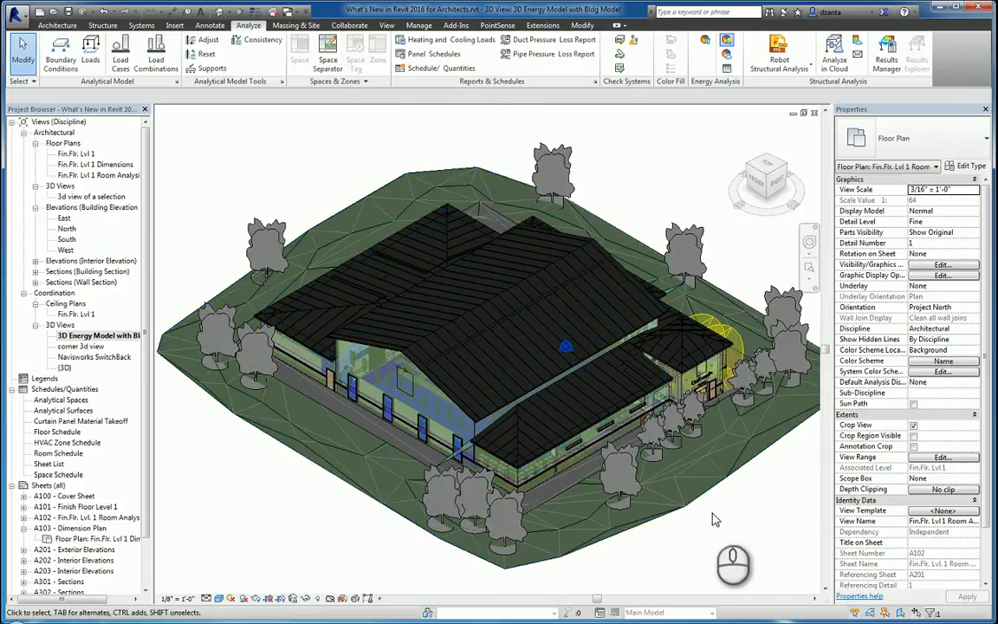
pyautogui.scroll(4, 407, 407)
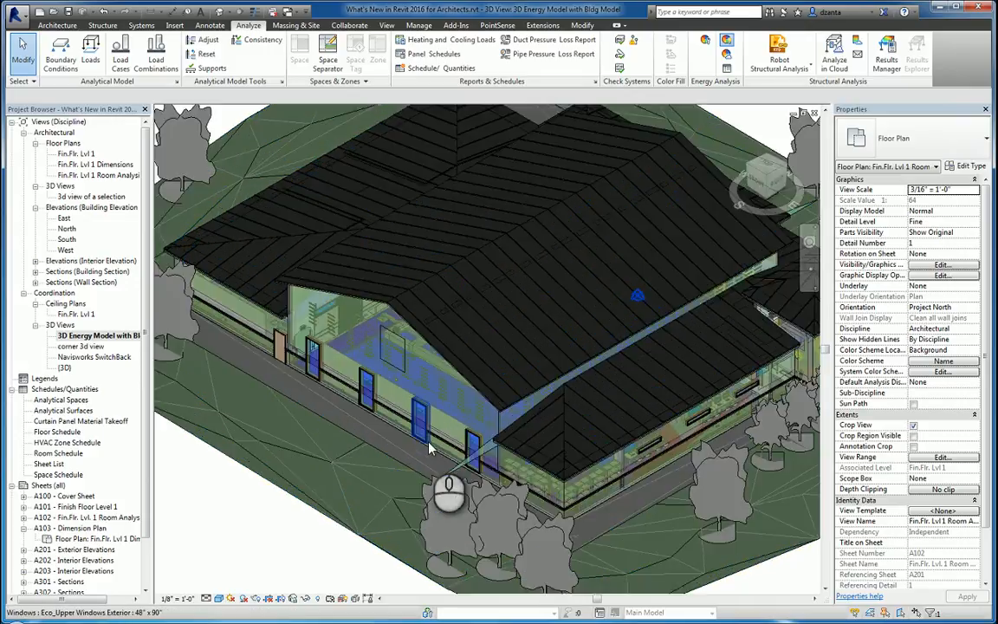
pyautogui.scroll(2, 435, 327)
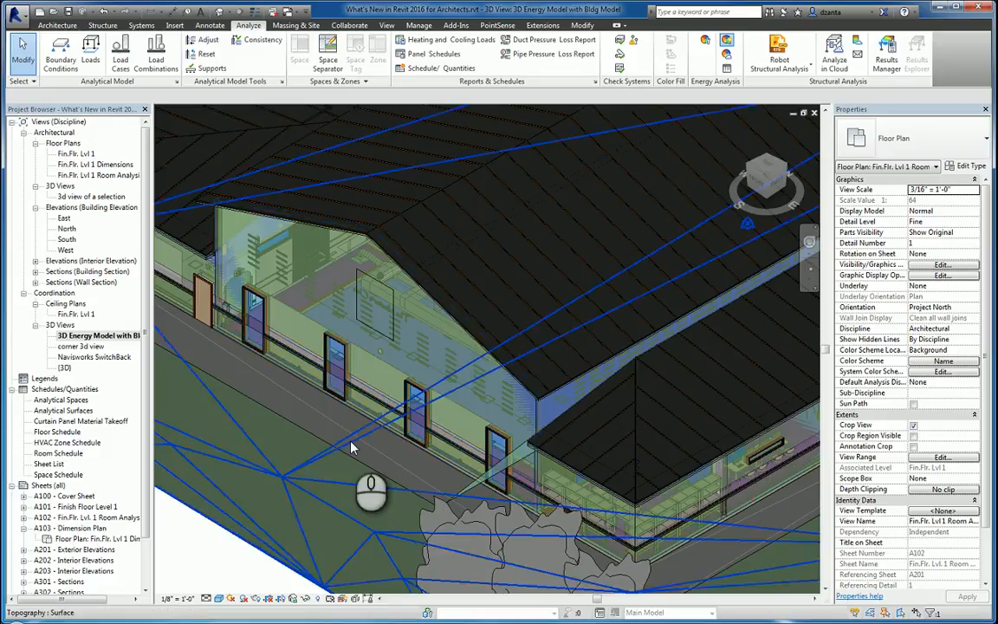
pyautogui.scroll(4, 346, 338)
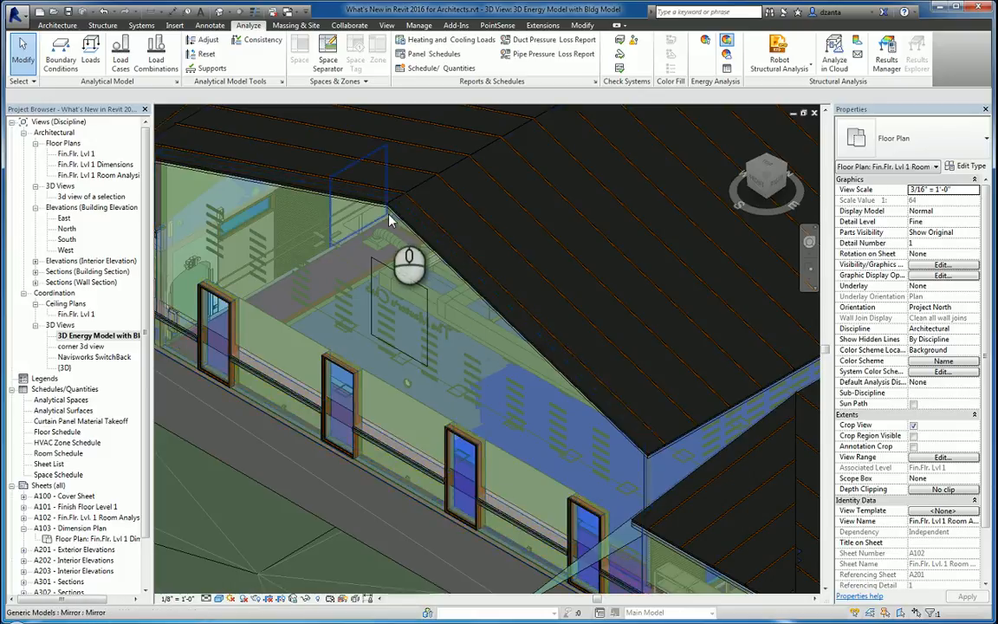
pyautogui.scroll(-10, 404, 364)
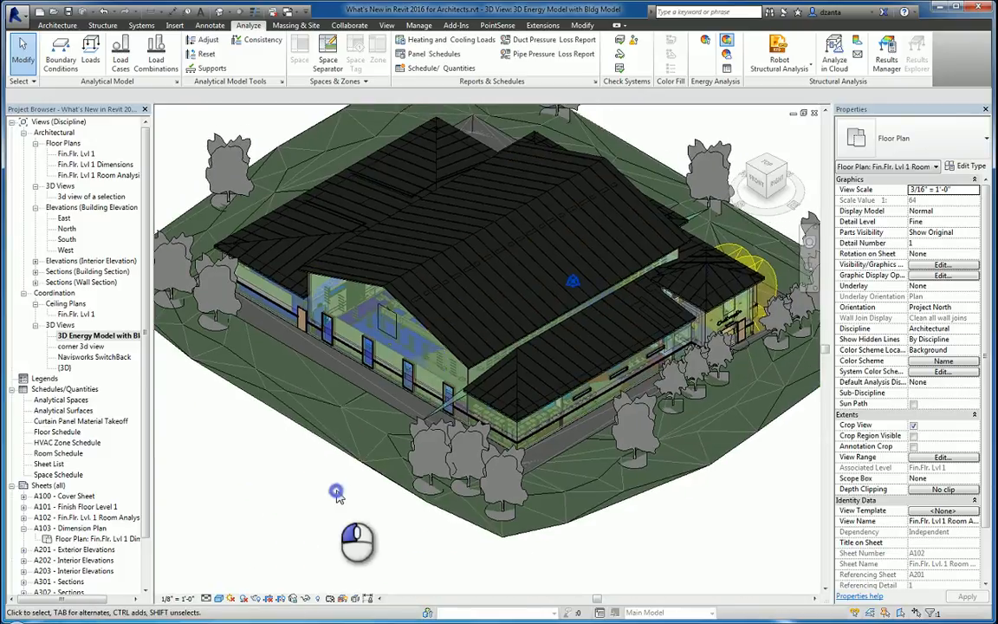
# Step: Hide all architecture model categories in the energy model view through its Visibility/Graphic Overrides
pyautogui.click(334, 554)
pyautogui.press('v')
pyautogui.press('g')
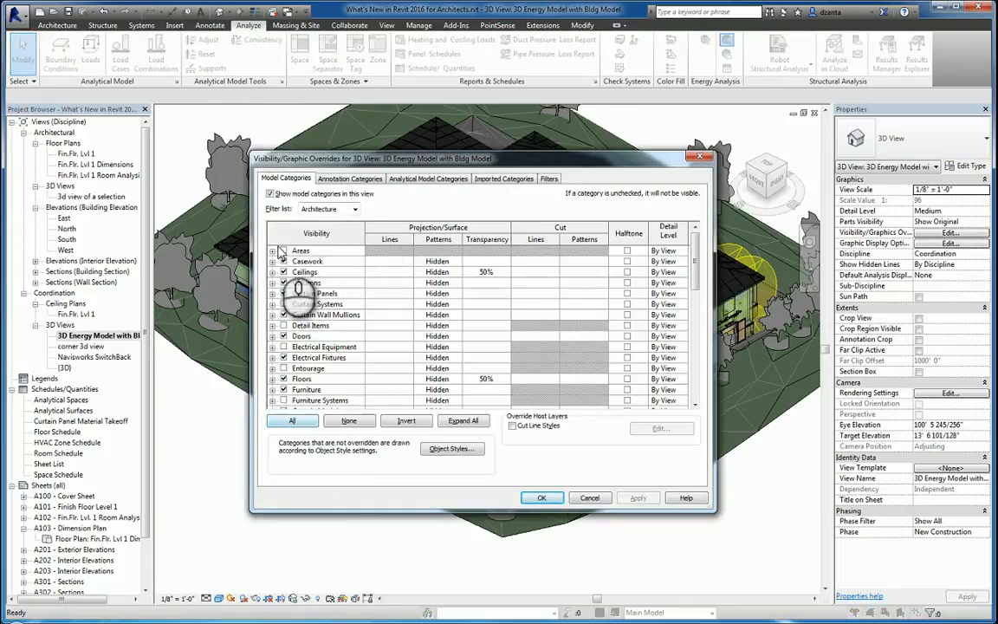
pyautogui.click(292, 419)
pyautogui.click(284, 401)
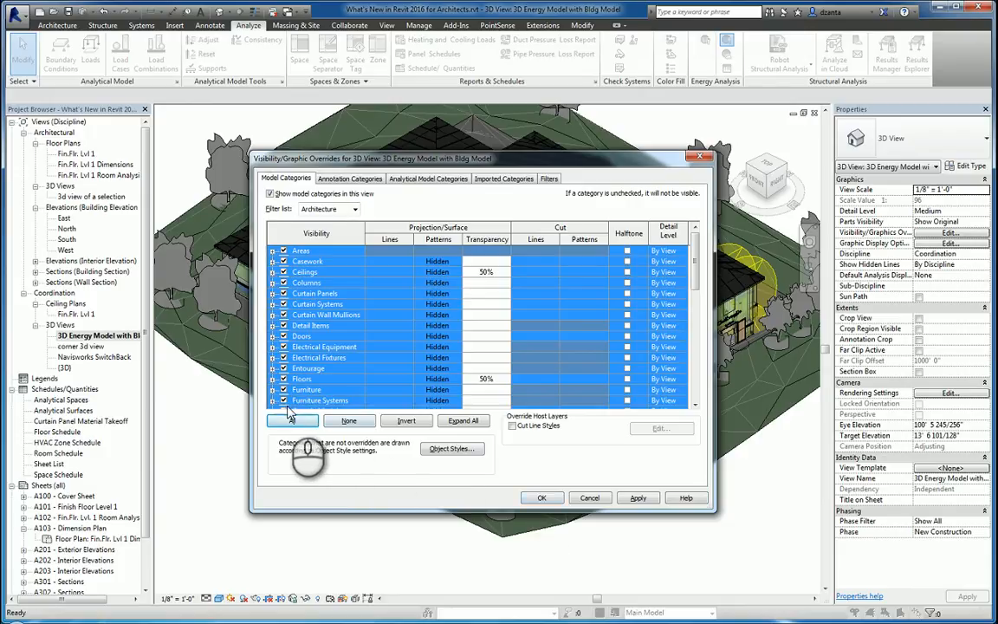
pyautogui.click(283, 400)
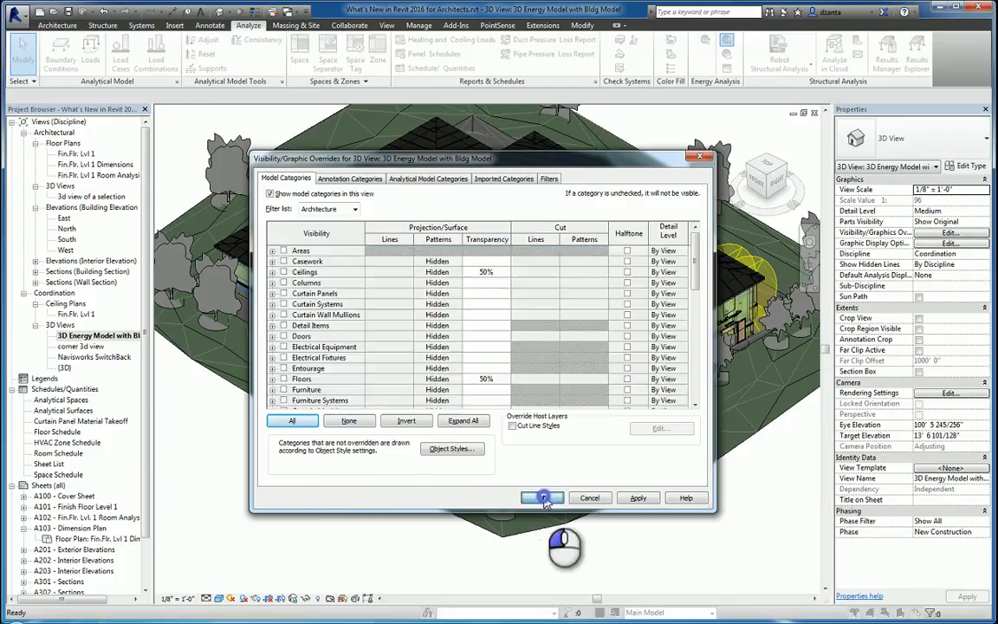
pyautogui.click(538, 497)
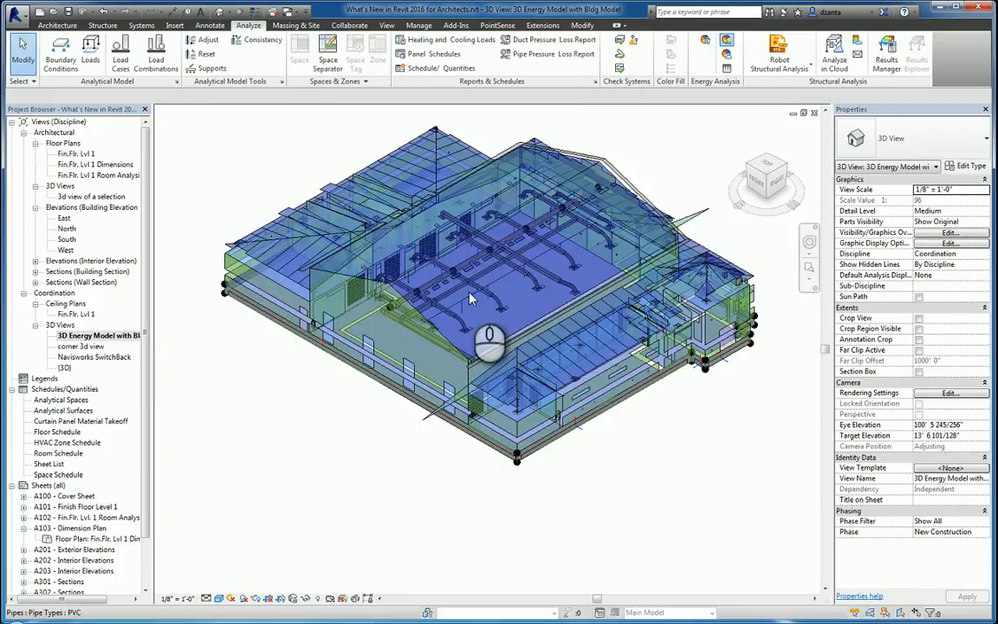
# Step: Examine the ductwork inside the energy model, selecting one rectangular supply duct to inspect its properties and clearing the selection
pyautogui.scroll(2, 418, 260)
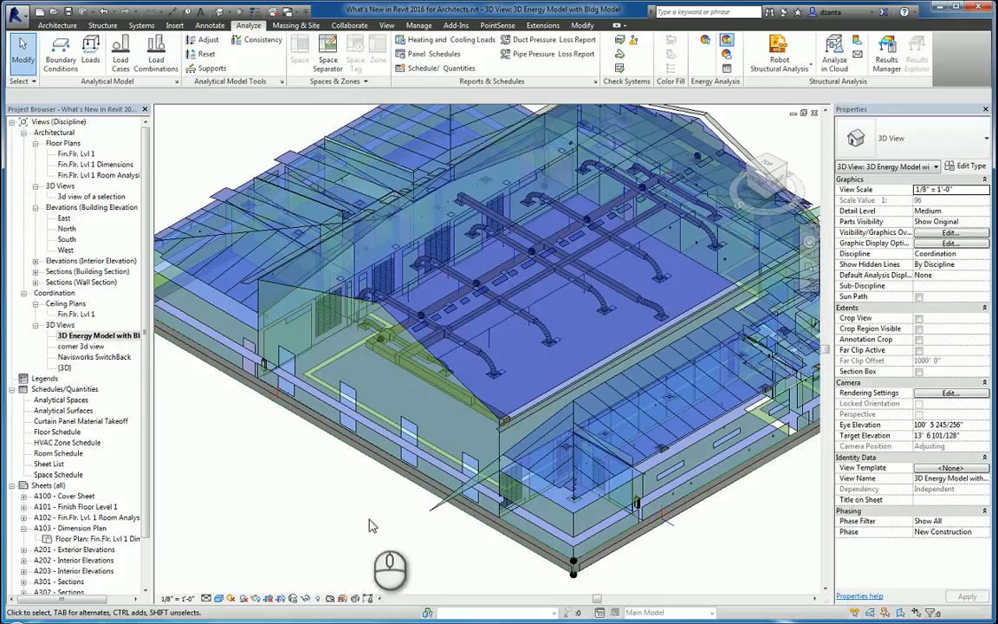
pyautogui.keyDown('shift'); pyautogui.moveTo(452, 542); pyautogui.dragTo(446, 342, button='middle'); pyautogui.keyUp('shift')
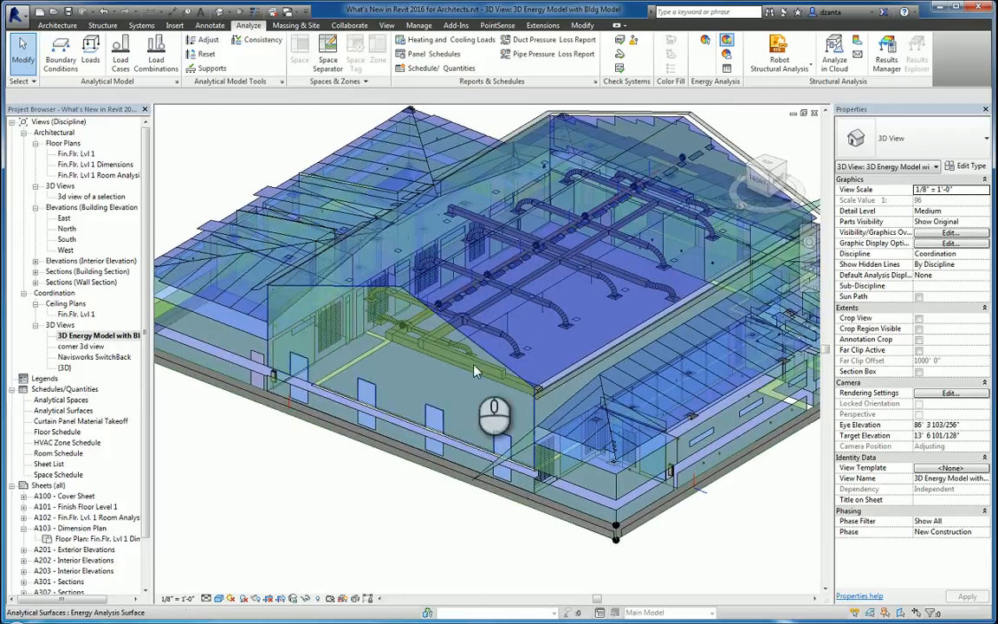
pyautogui.click(499, 287)
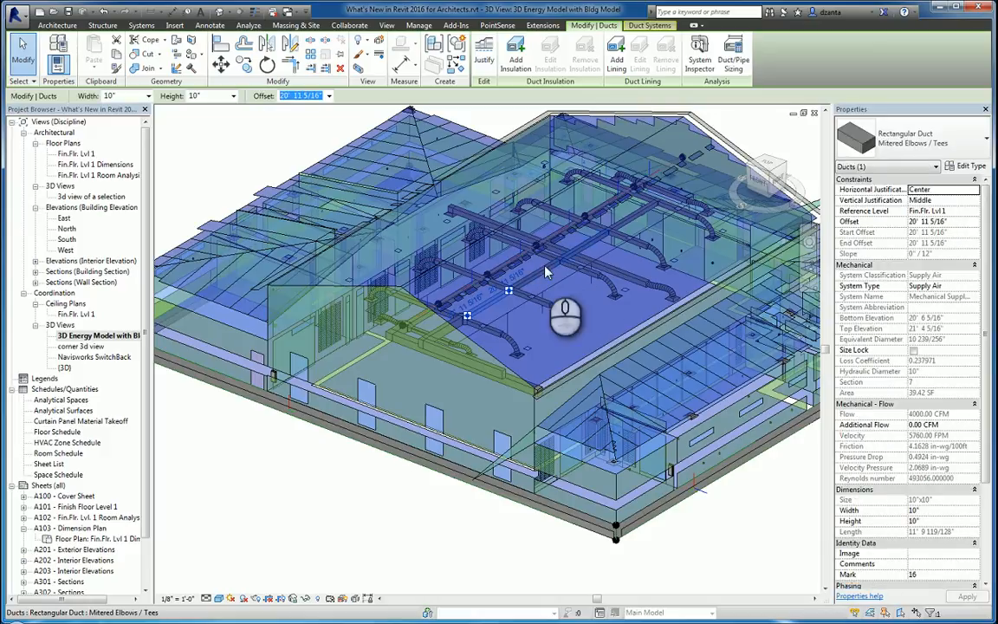
pyautogui.click(362, 508)
pyautogui.keyDown('shift'); pyautogui.moveTo(669, 505); pyautogui.dragTo(652, 472, button='middle'); pyautogui.keyUp('shift')
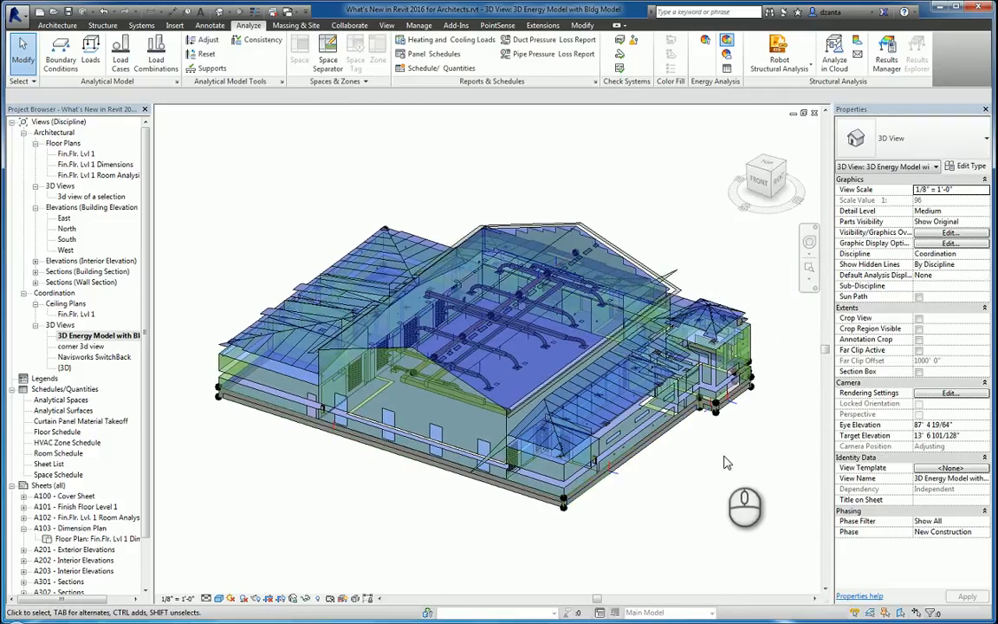